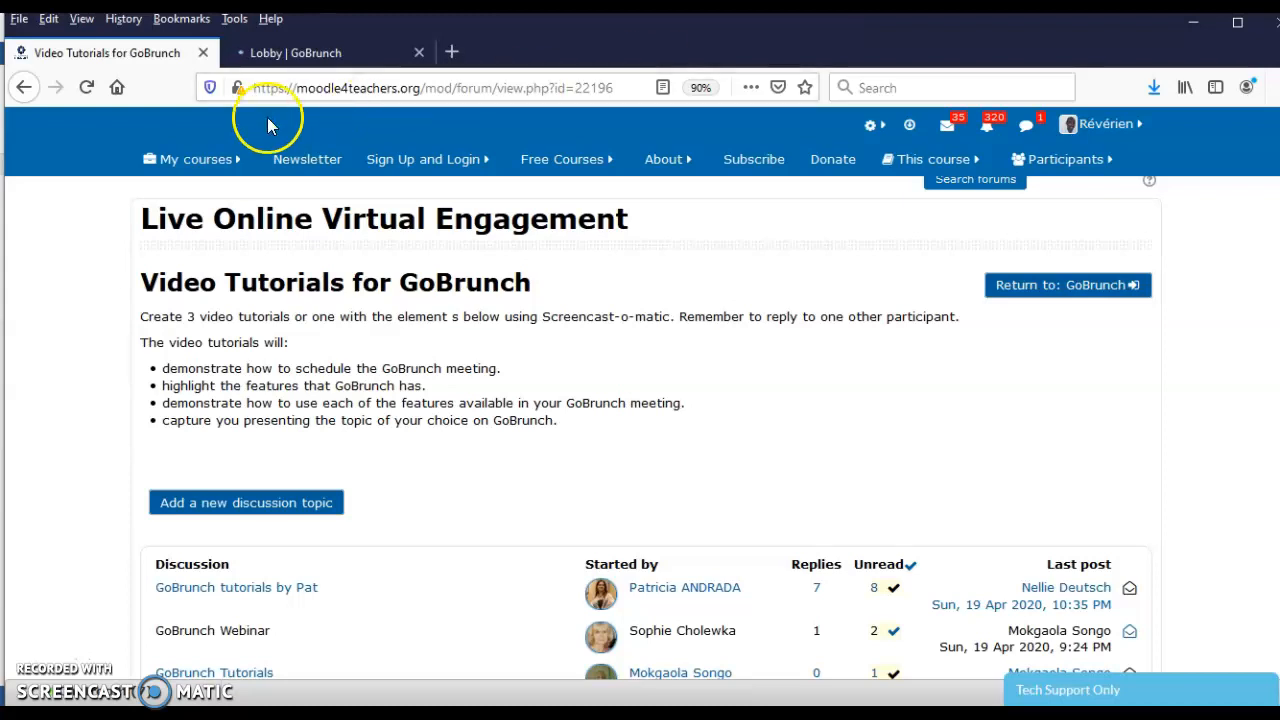
# - Switch to the GoBrunch lobby and start creating a webinar
pyautogui.click(296, 54)
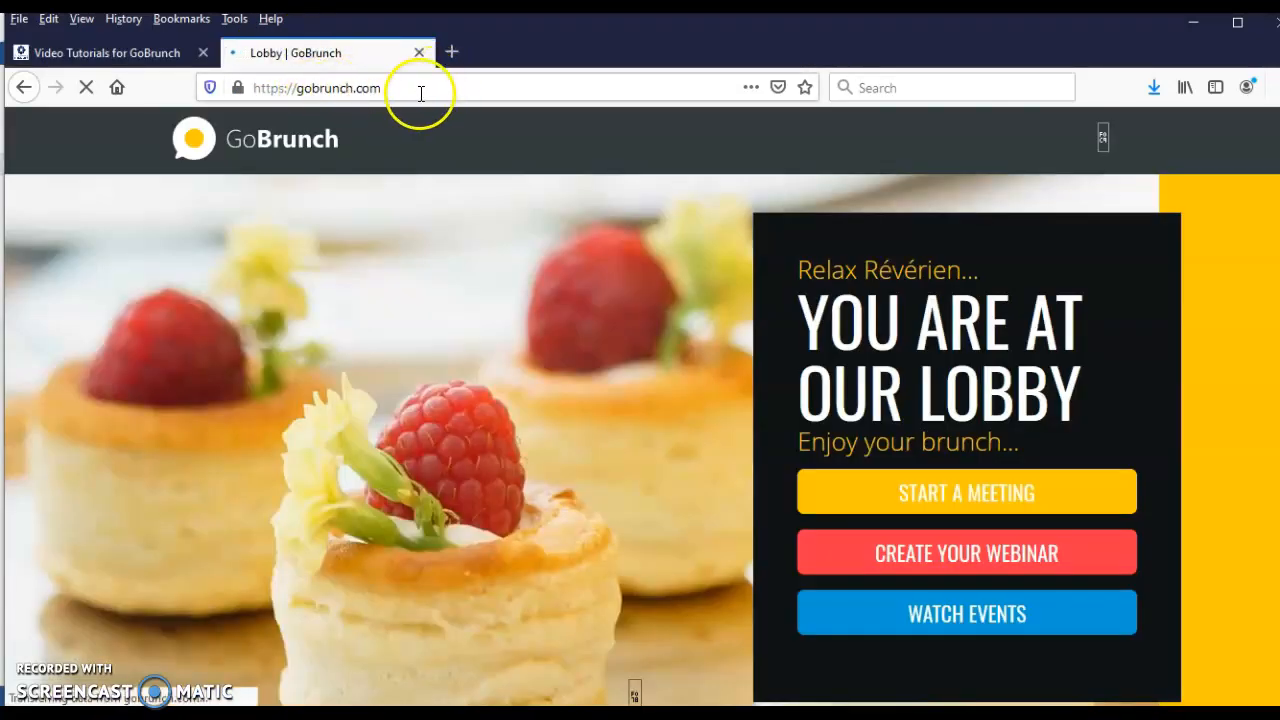
pyautogui.moveTo(400, 88); pyautogui.dragTo(272, 88)
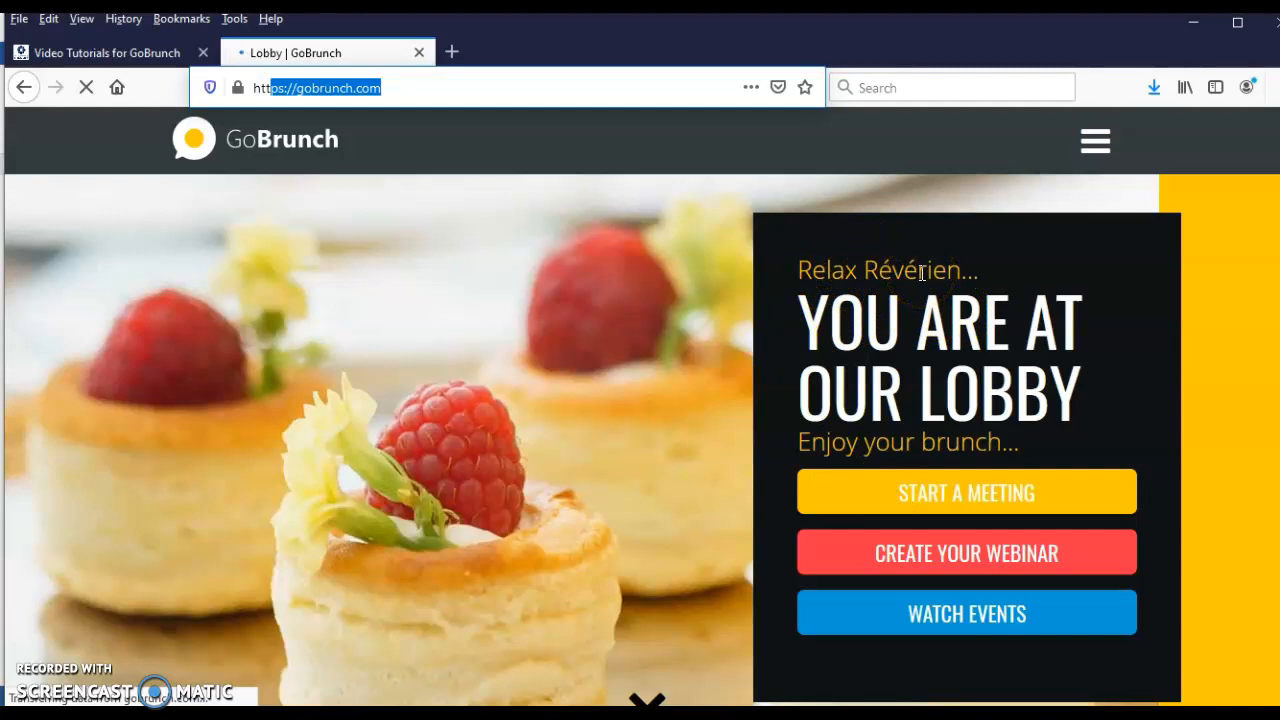
pyautogui.click(952, 313)
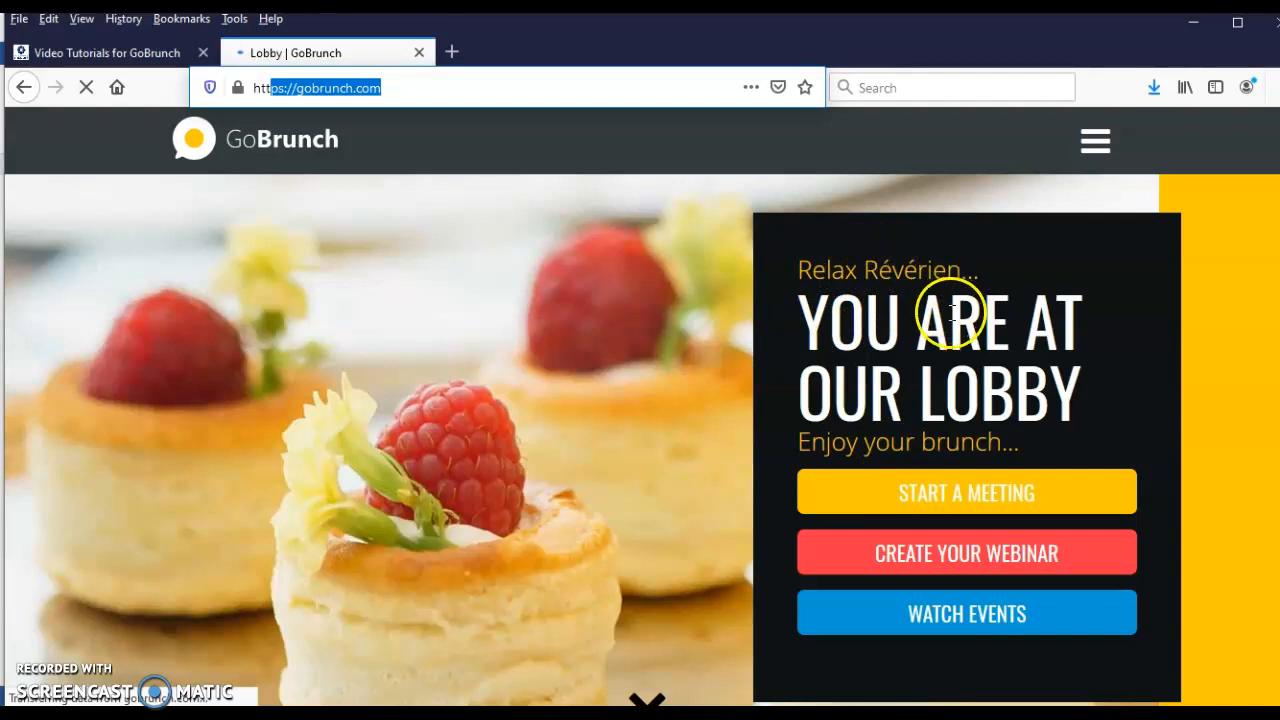
pyautogui.click(962, 556)
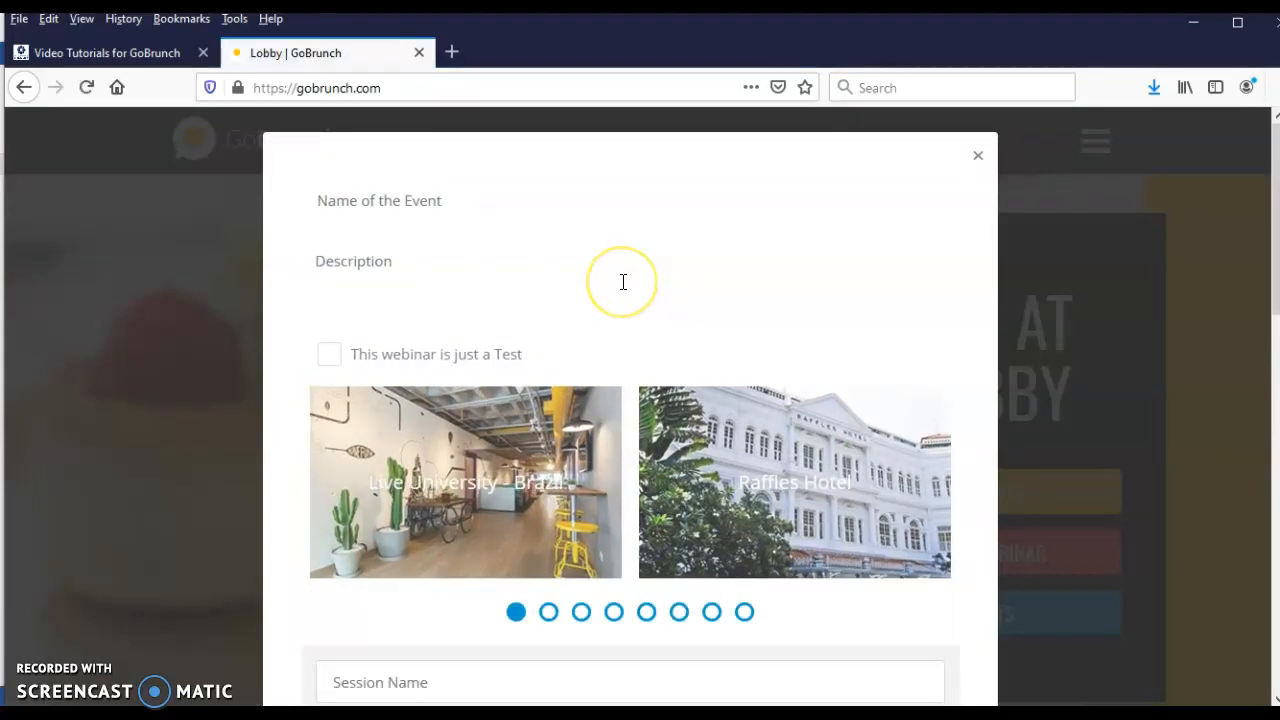
# - Name the event LOVE Session, describe it as Group D, and mark the webinar as just a test
pyautogui.click(408, 198)
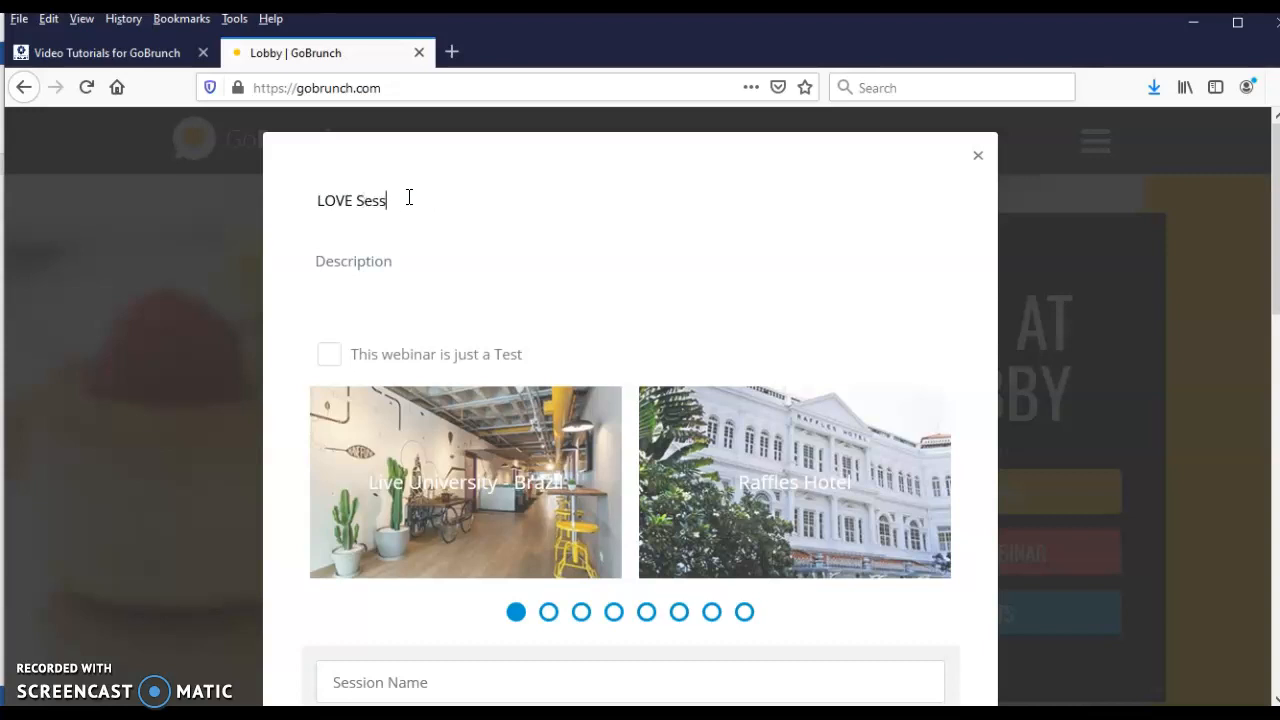
pyautogui.click(468, 218)
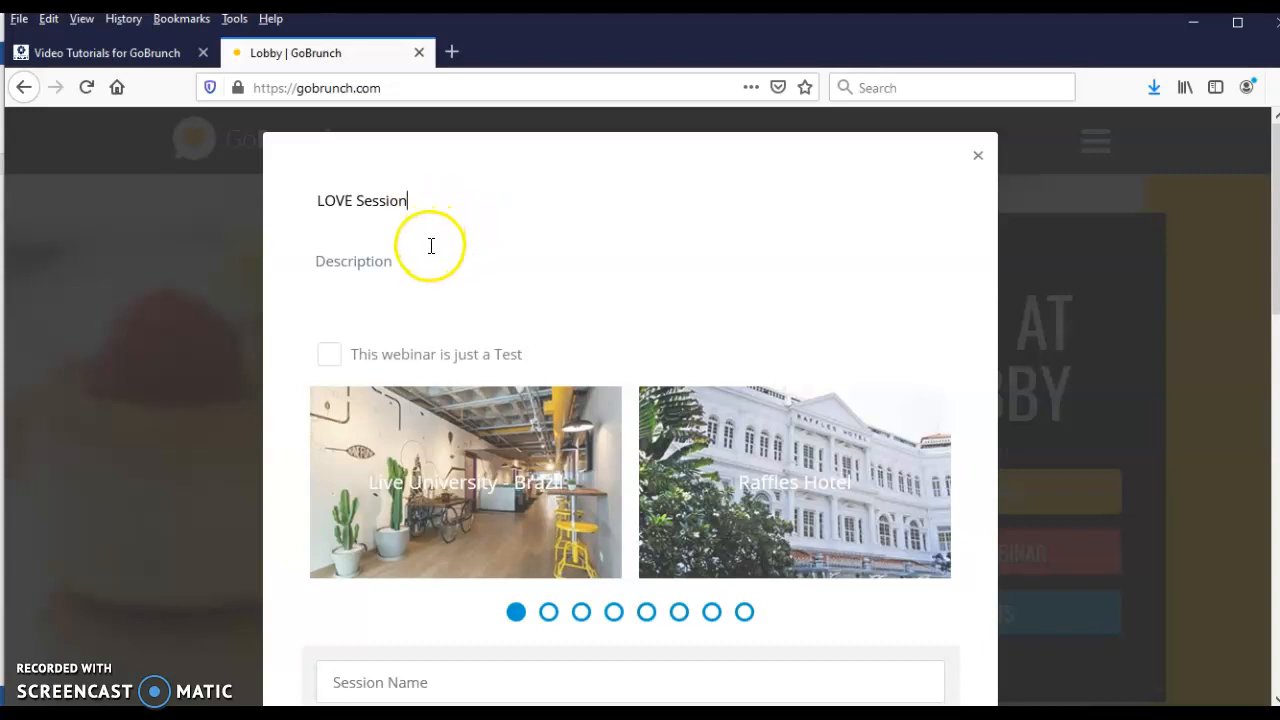
pyautogui.click(430, 254)
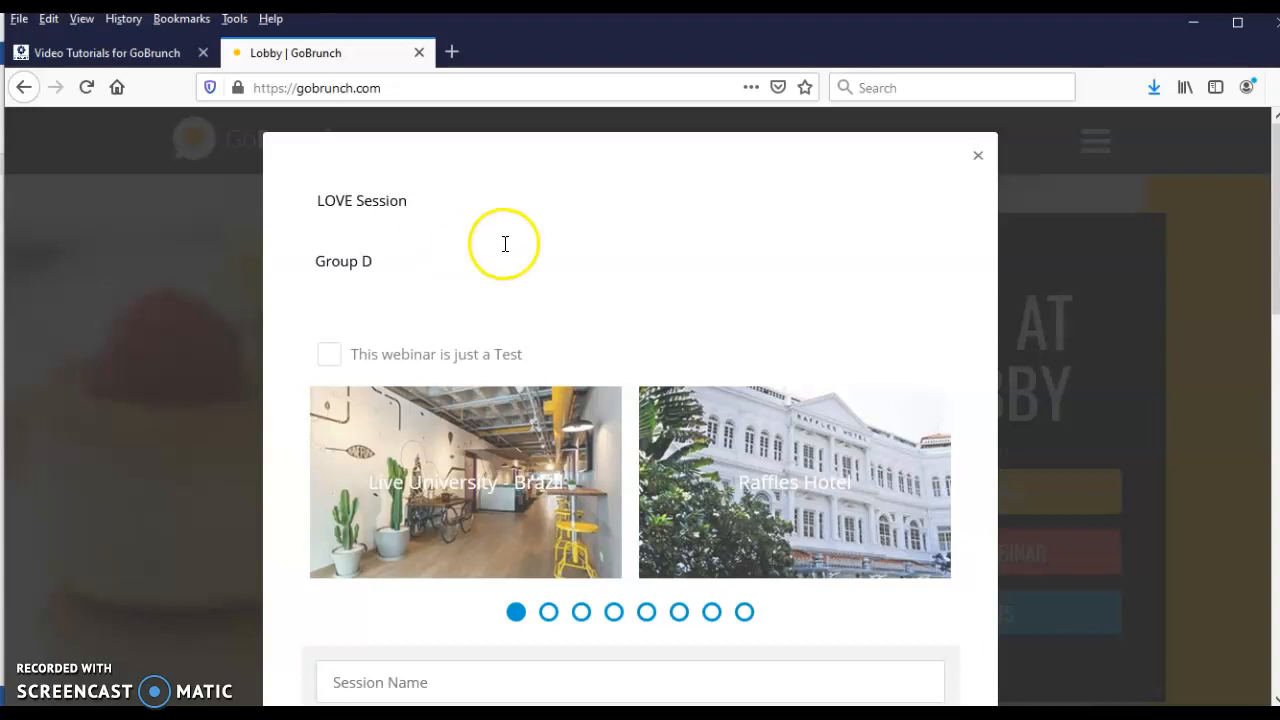
pyautogui.click(326, 356)
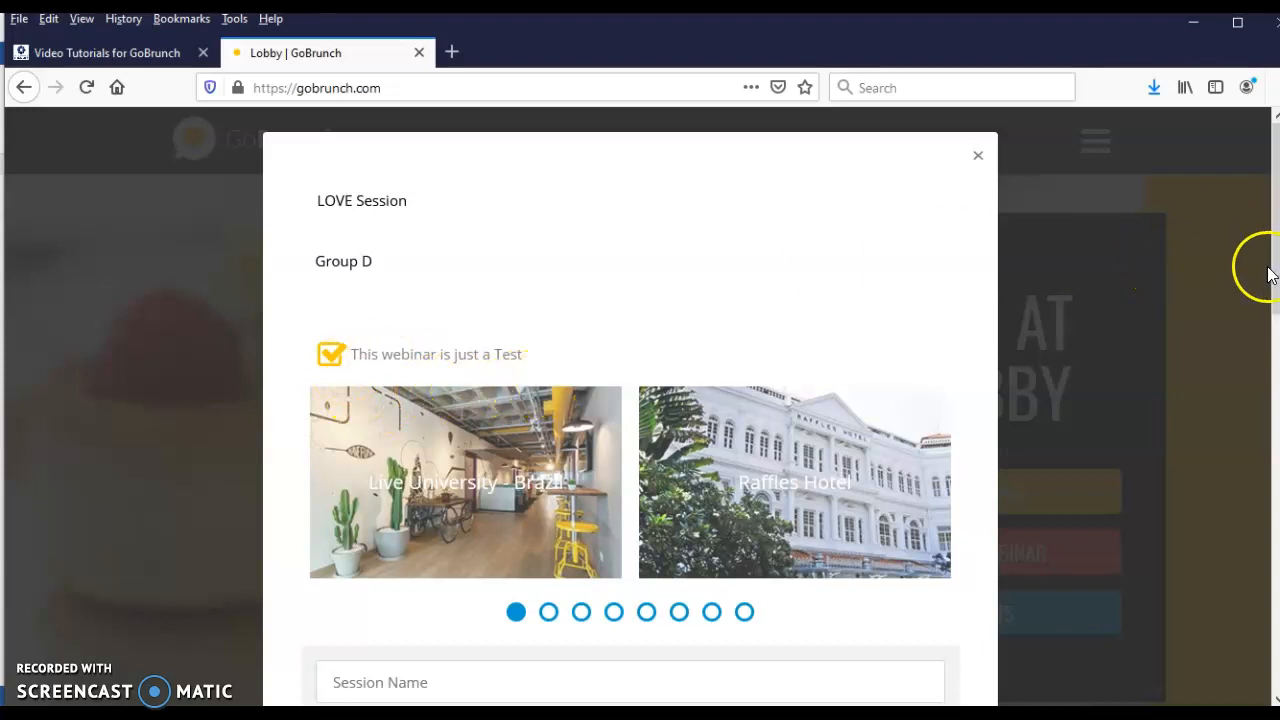
# - Choose the University of Otago venue from the second set of images and name the session LOVE Session
pyautogui.scroll(-3, 655, 225)
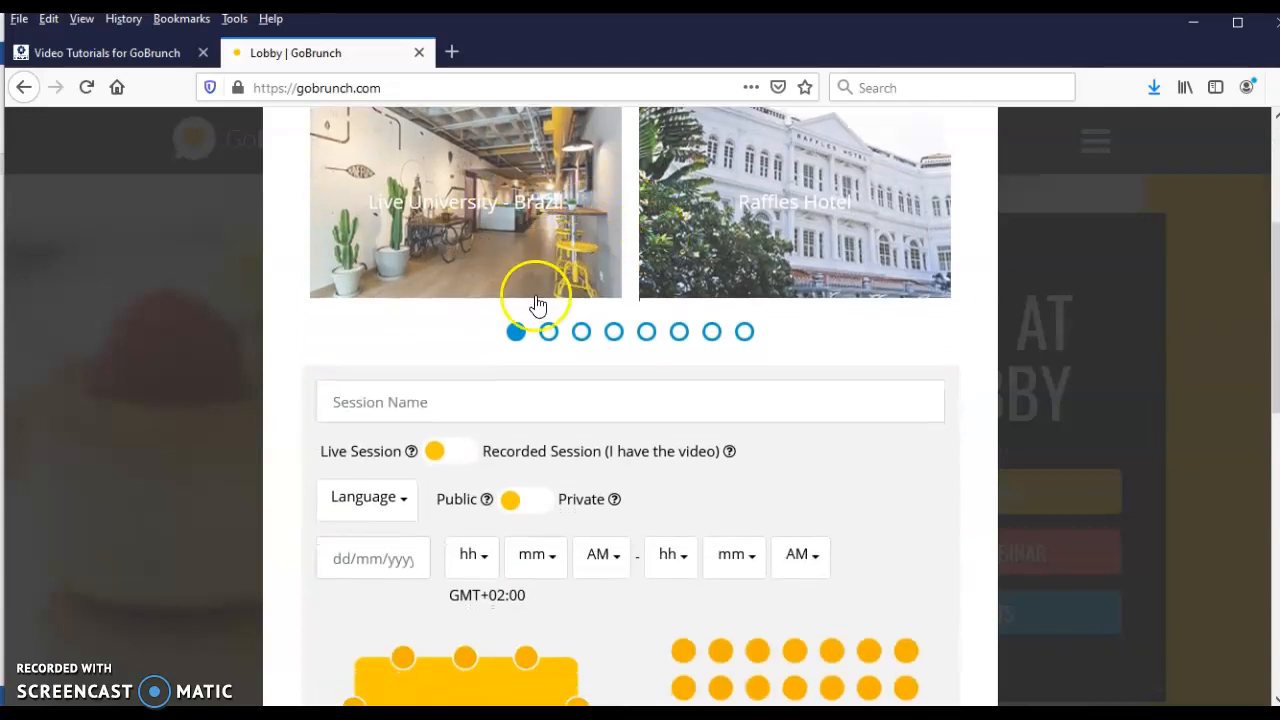
pyautogui.click(551, 334)
pyautogui.click(541, 236)
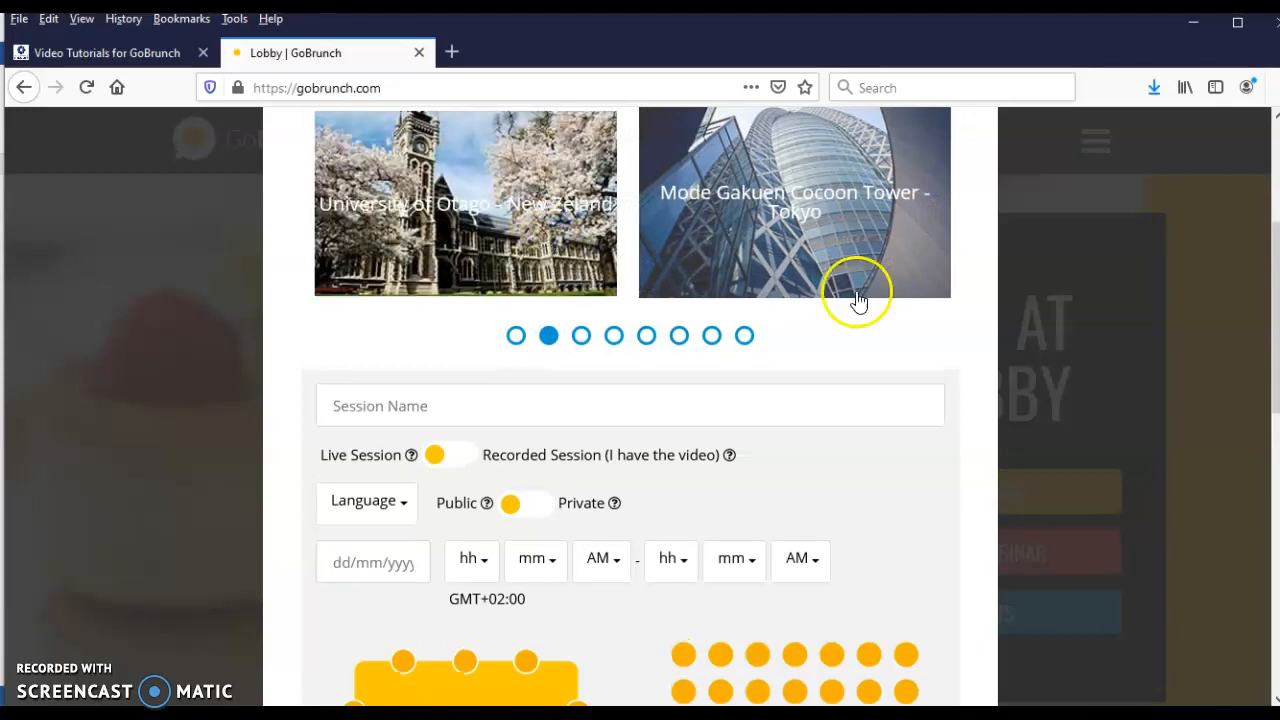
pyautogui.click(485, 413)
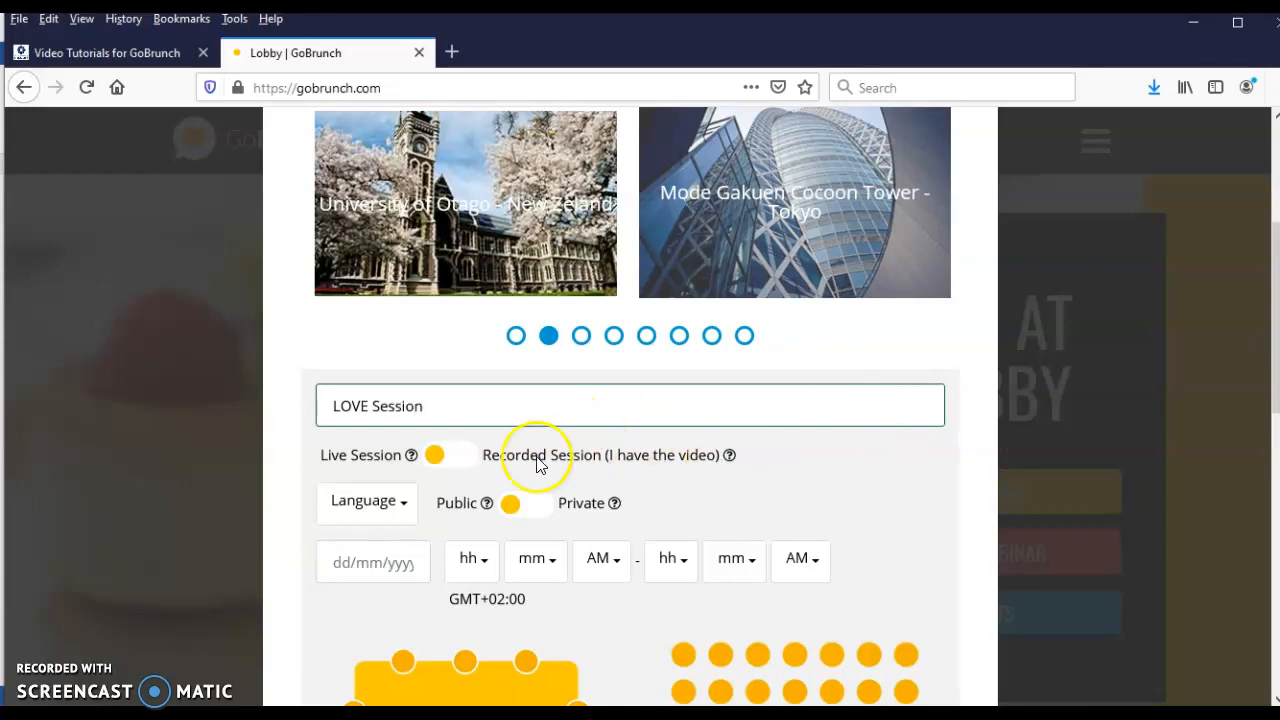
pyautogui.click(437, 462)
pyautogui.click(475, 460)
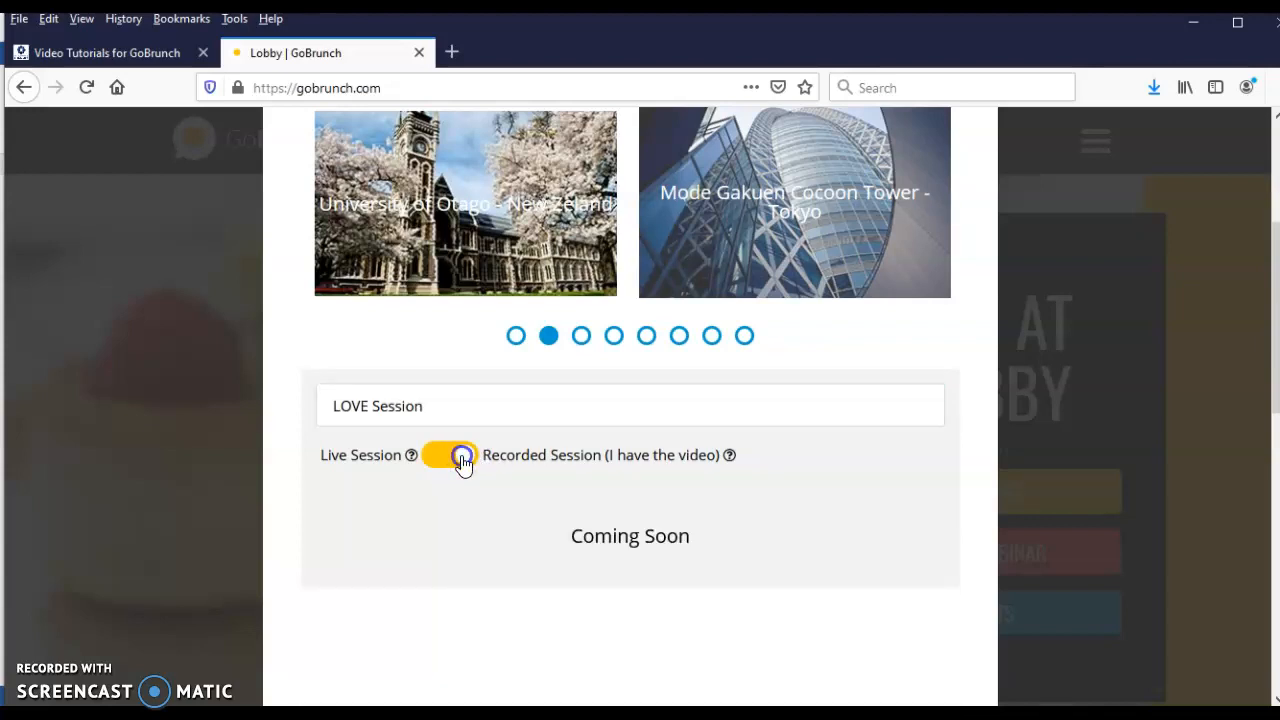
pyautogui.click(460, 462)
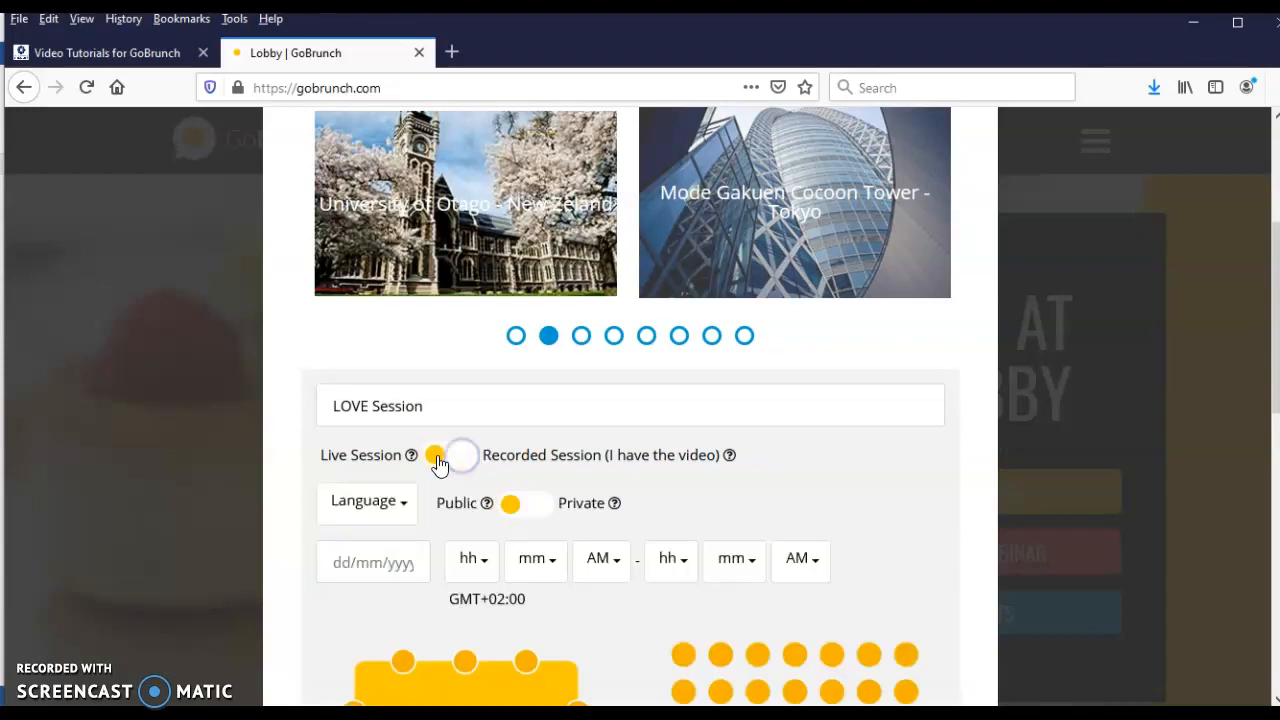
# - Set the session's language to English
pyautogui.click(403, 510)
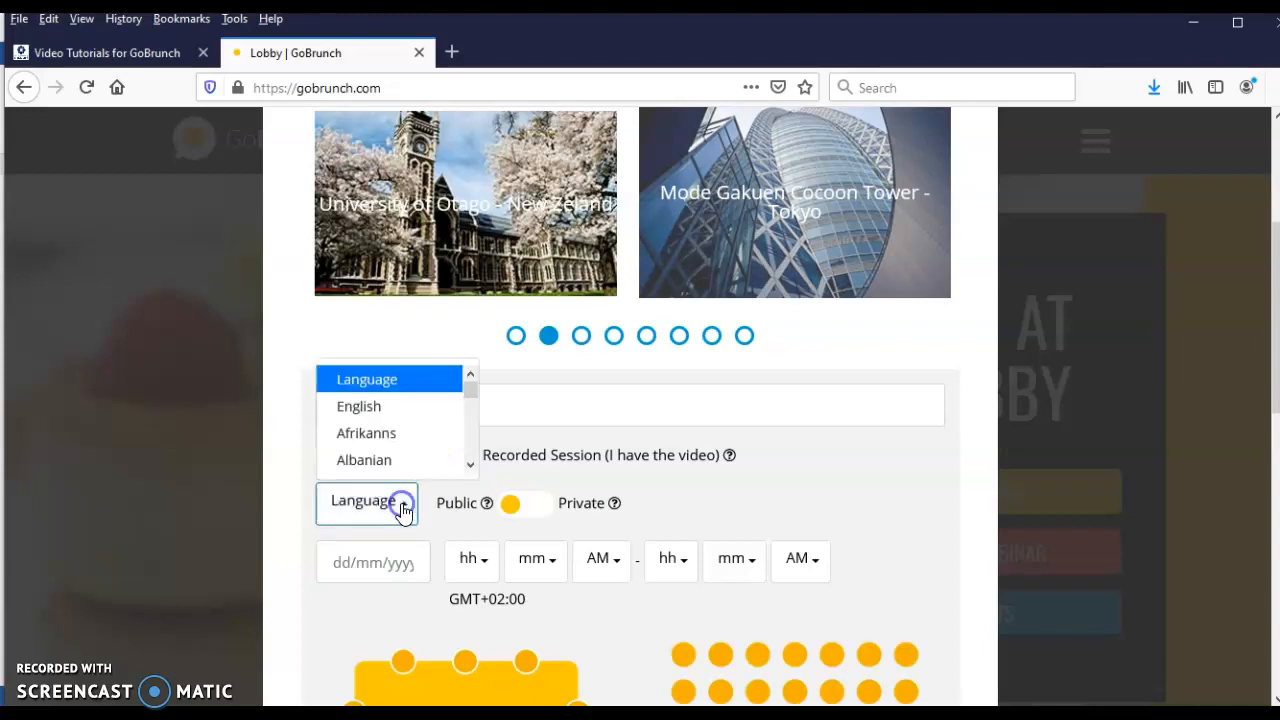
pyautogui.click(403, 406)
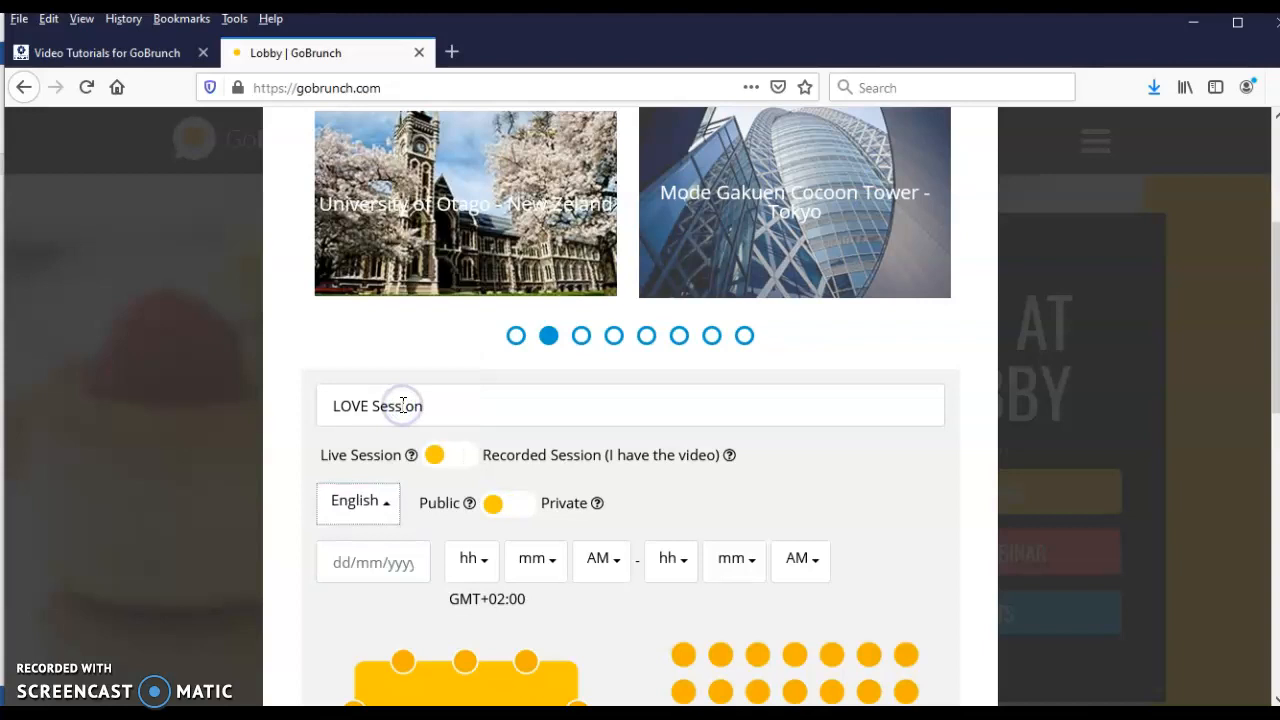
pyautogui.click(507, 513)
pyautogui.click(527, 509)
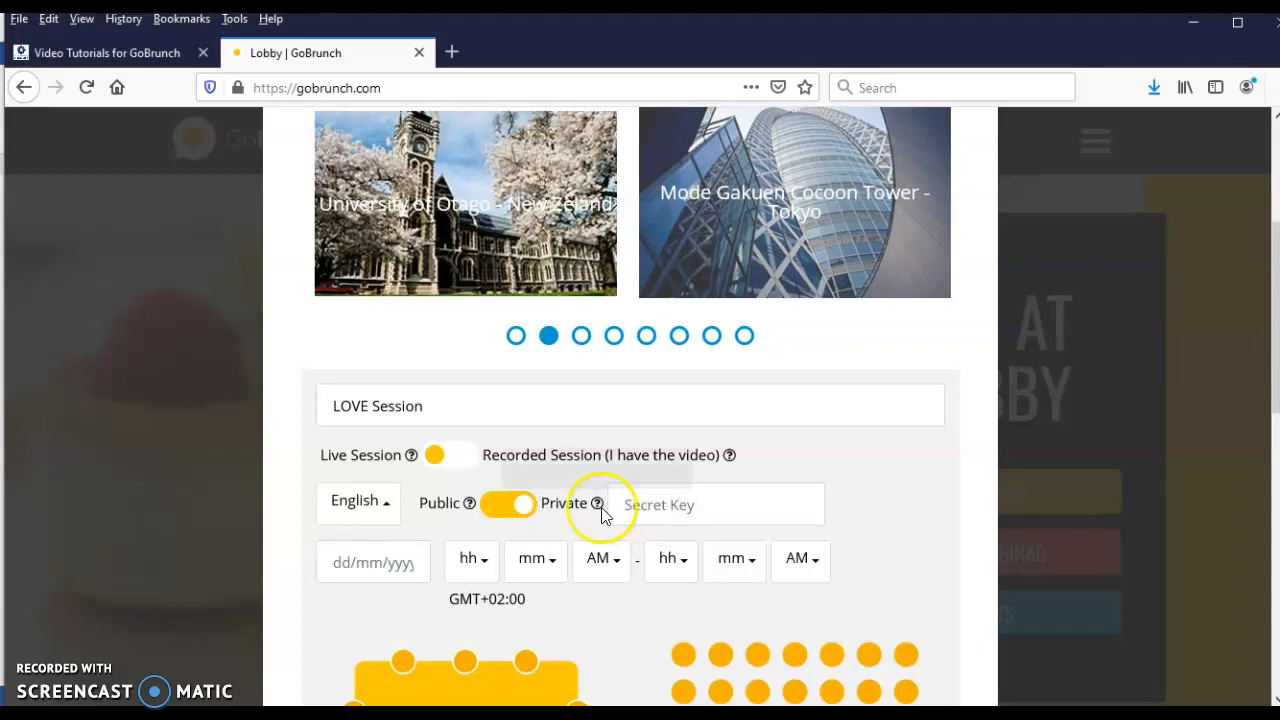
pyautogui.click(493, 507)
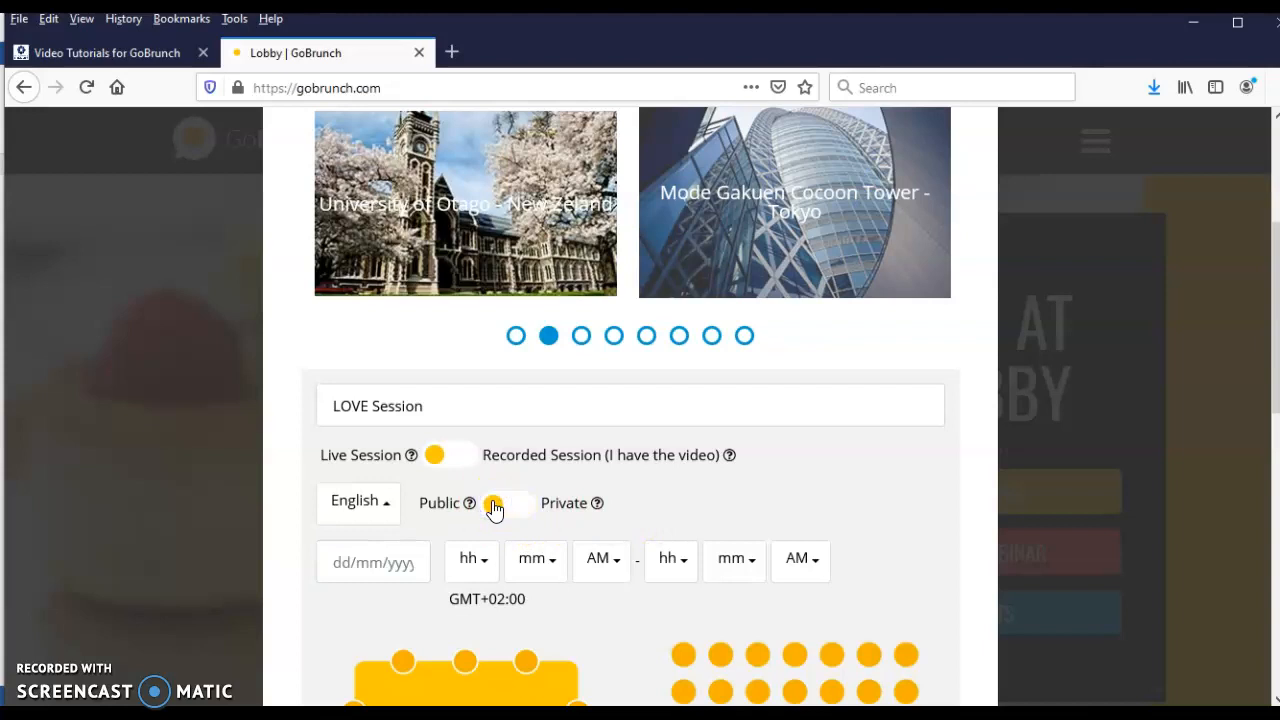
# - Set the session date to April 20, 2020
pyautogui.click(403, 565)
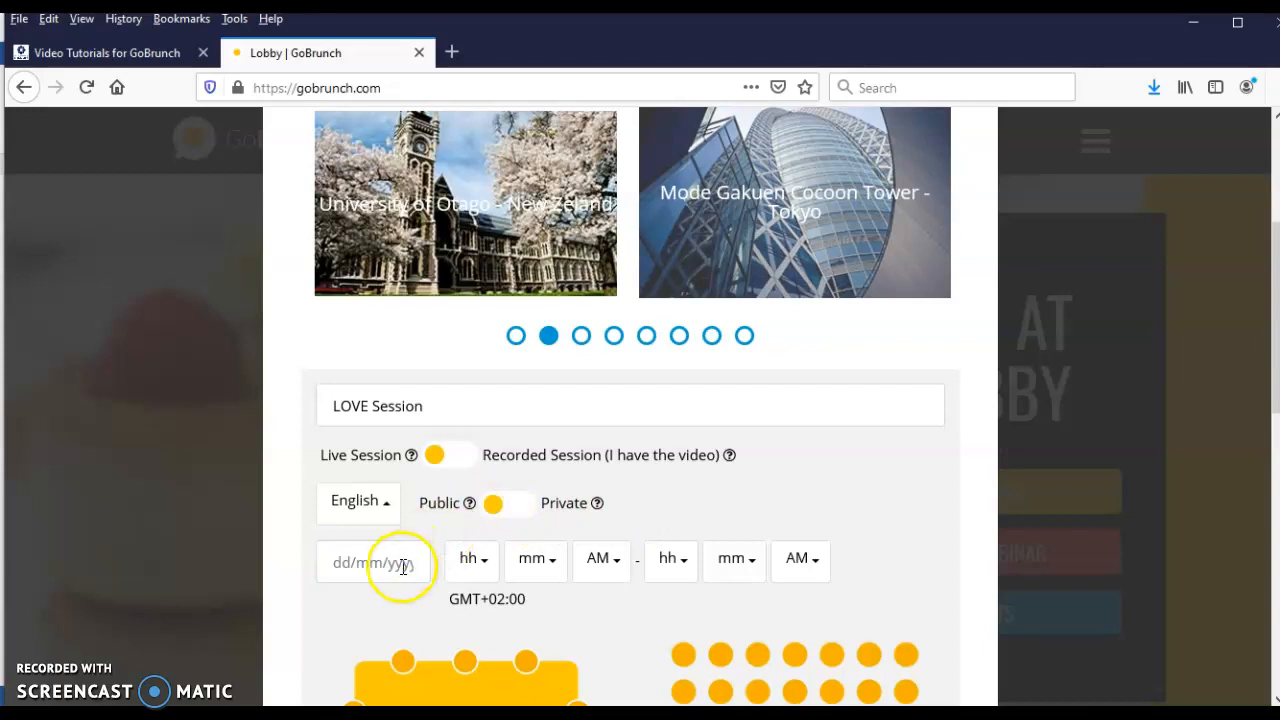
pyautogui.scroll(-3, 950, 390)
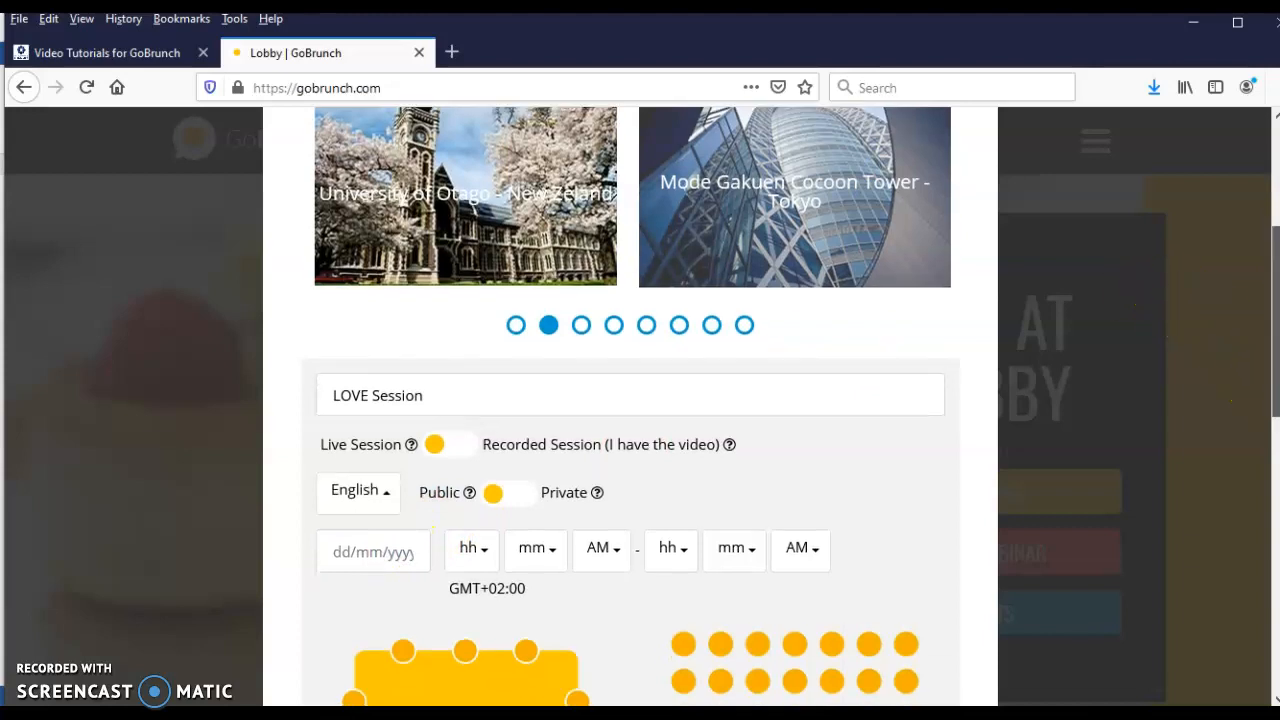
pyautogui.click(394, 413)
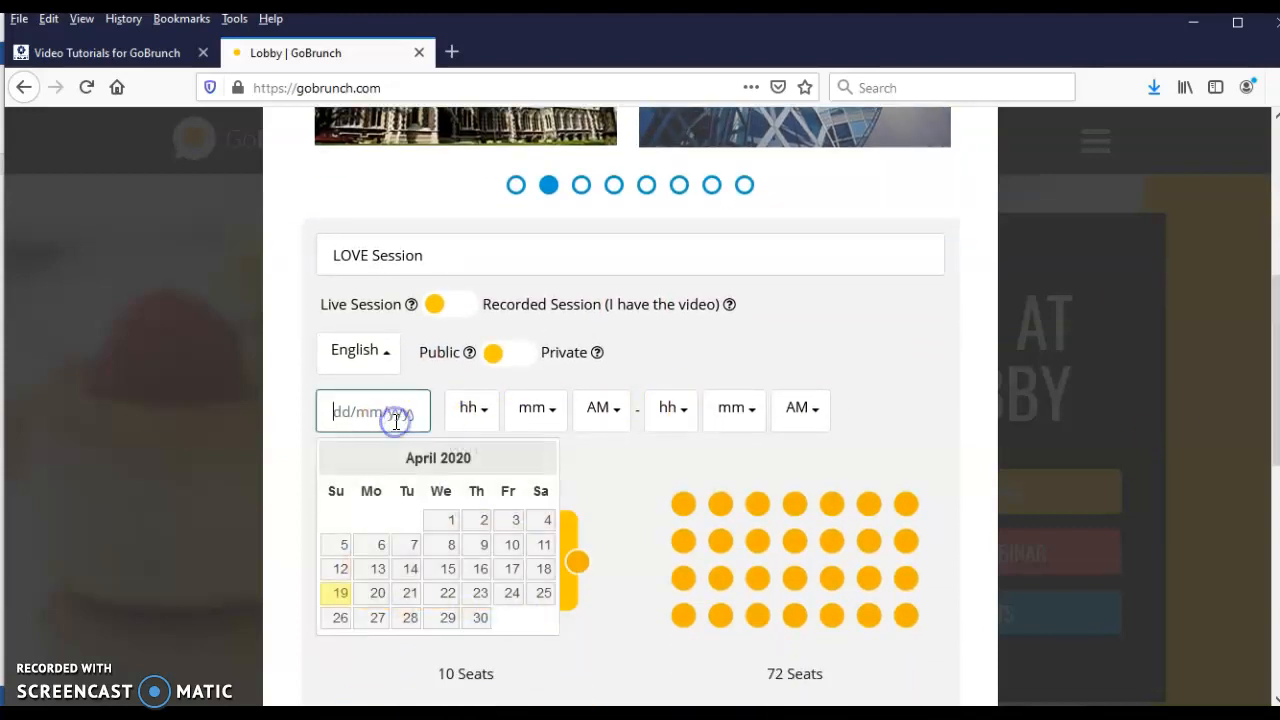
pyautogui.click(370, 592)
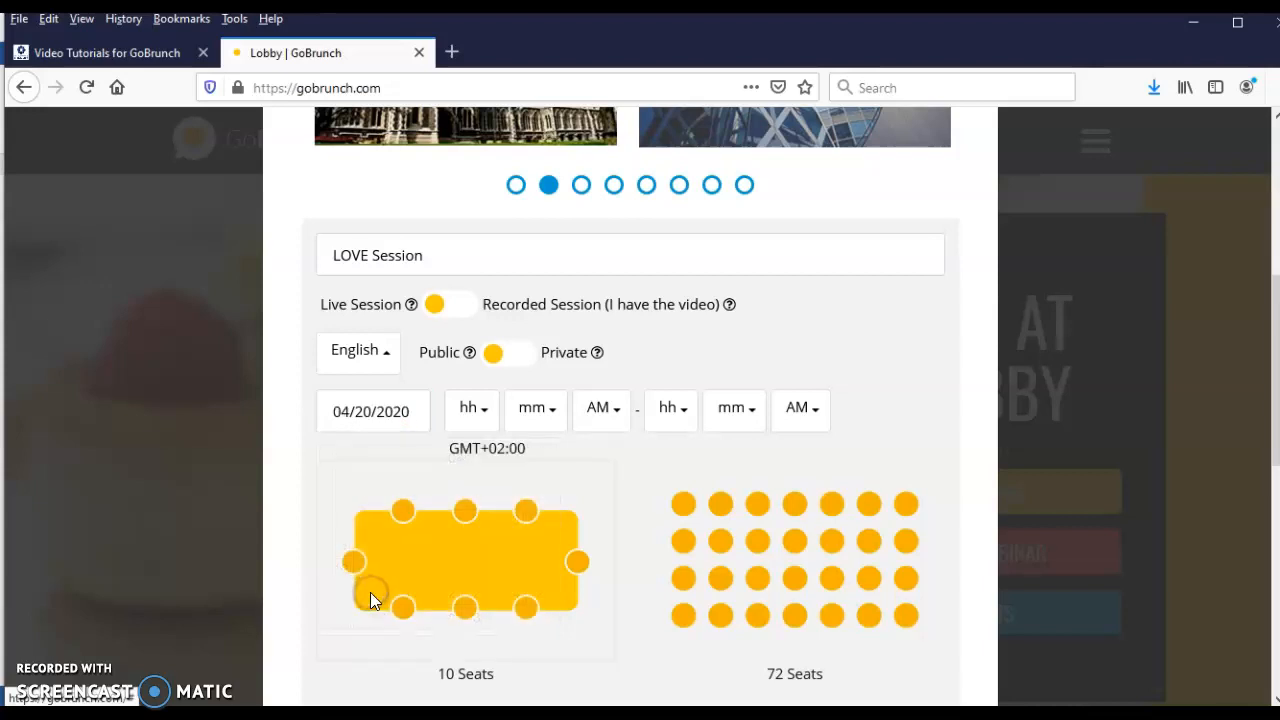
# - Set the session's start time to 02:05 PM
pyautogui.click(484, 409)
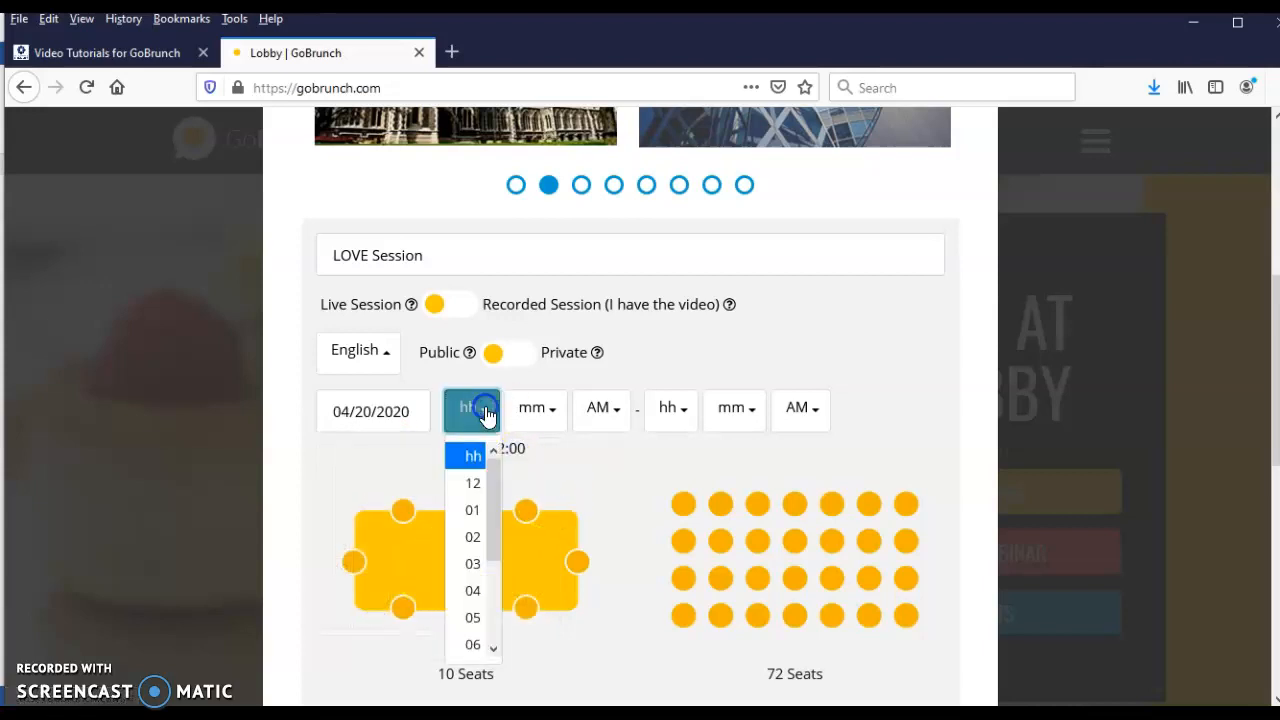
pyautogui.click(474, 536)
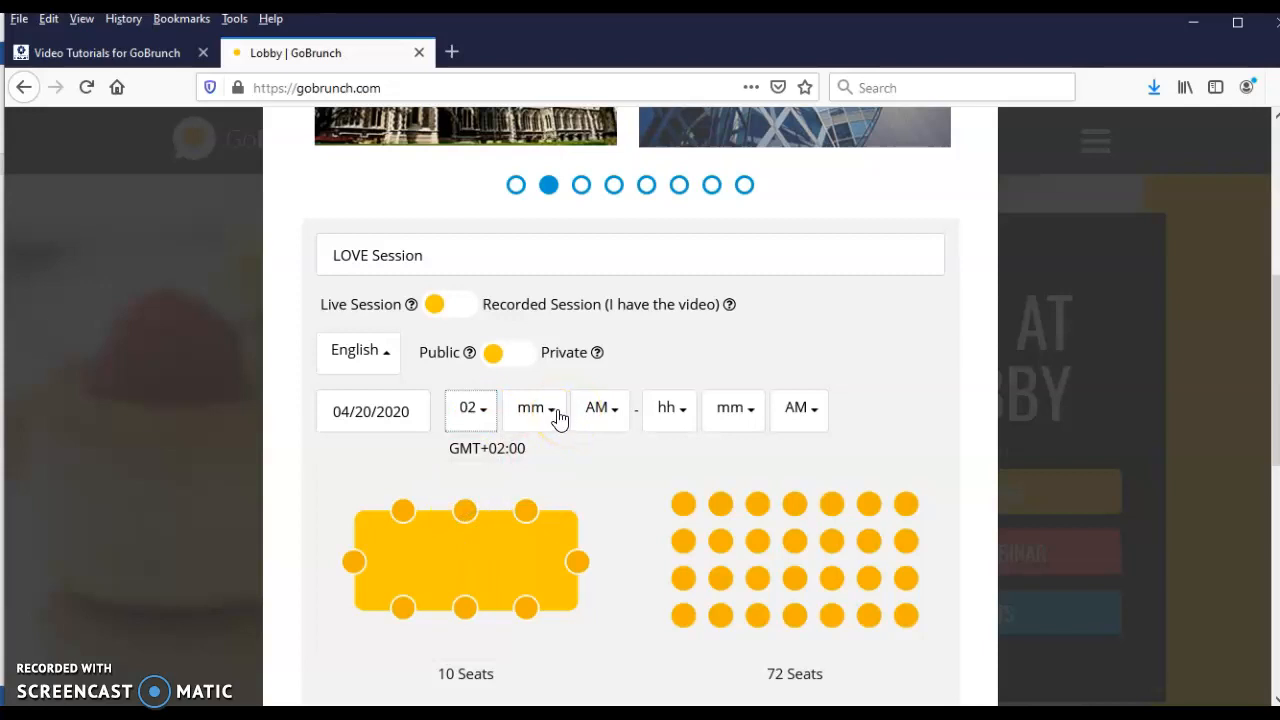
pyautogui.click(559, 419)
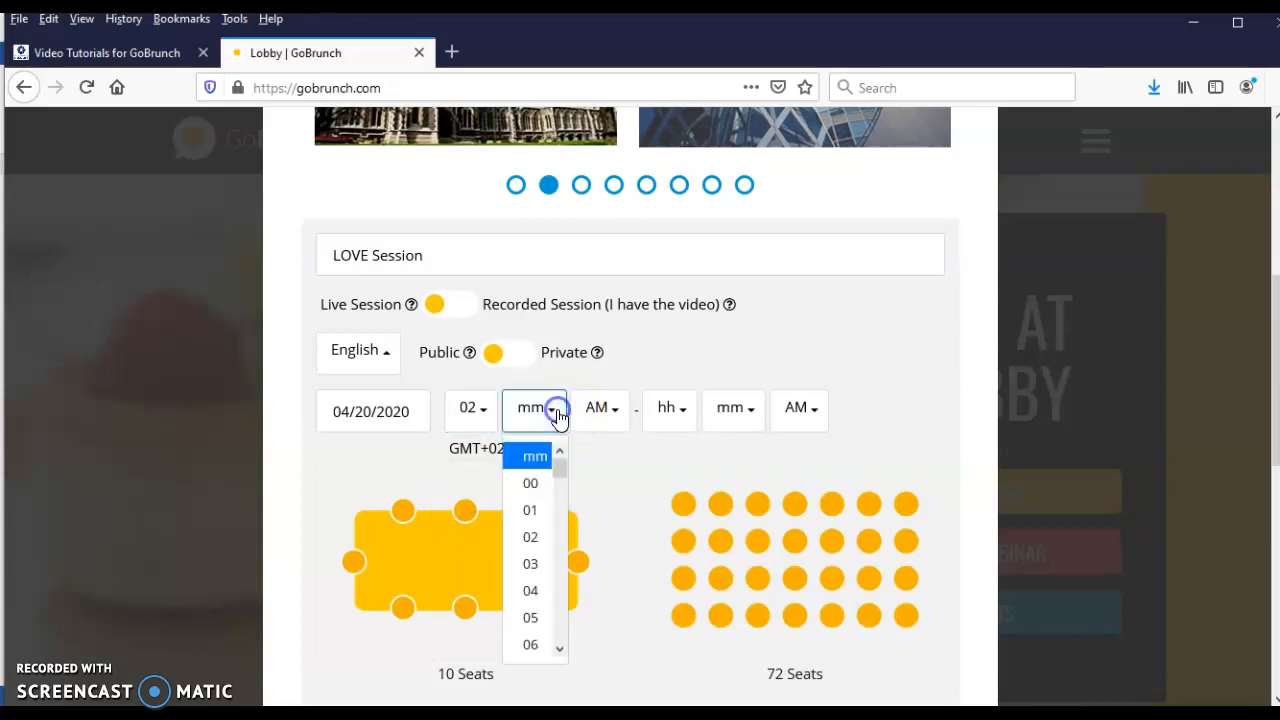
pyautogui.click(530, 616)
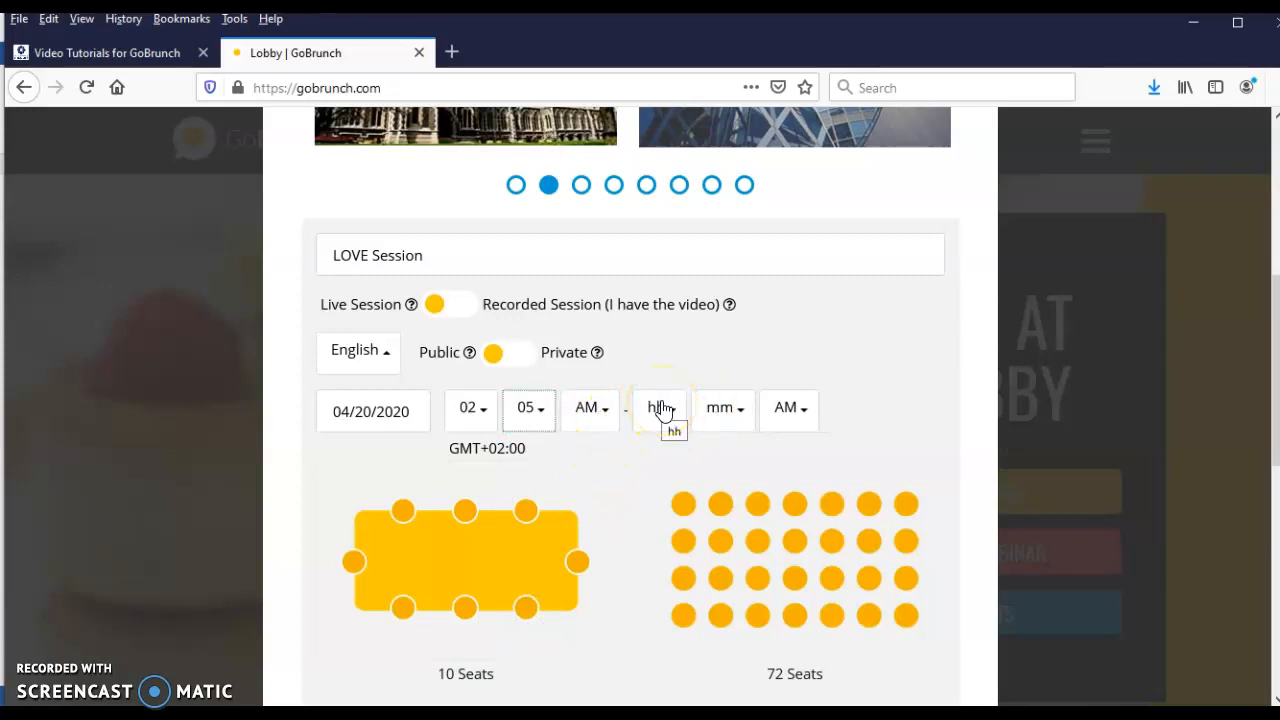
pyautogui.click(598, 412)
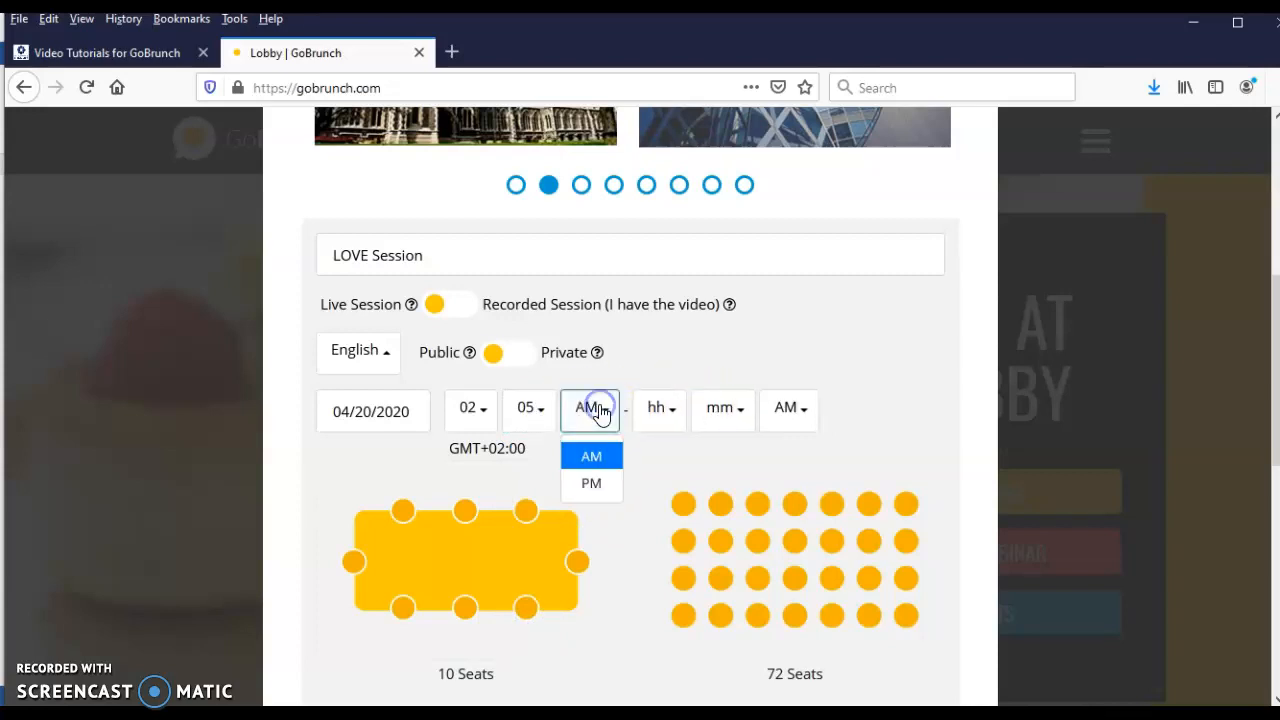
pyautogui.click(592, 488)
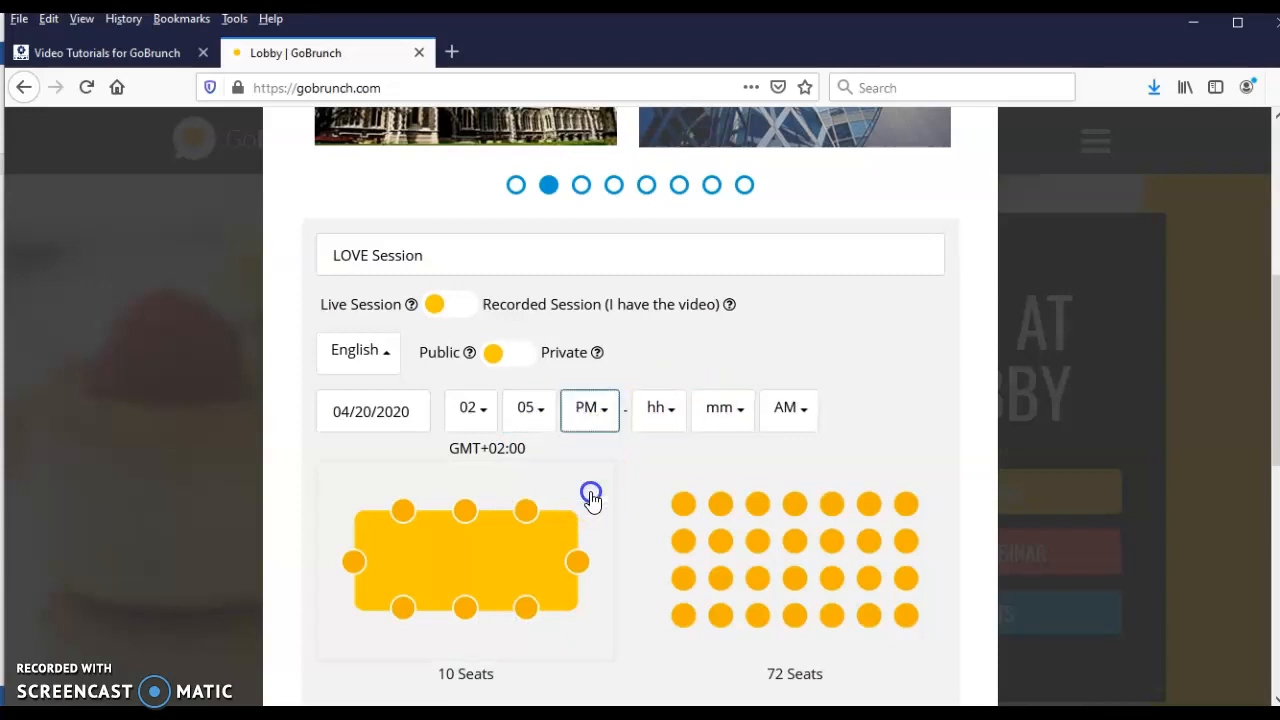
# - Set the session's end time to 03:05 PM
pyautogui.click(668, 412)
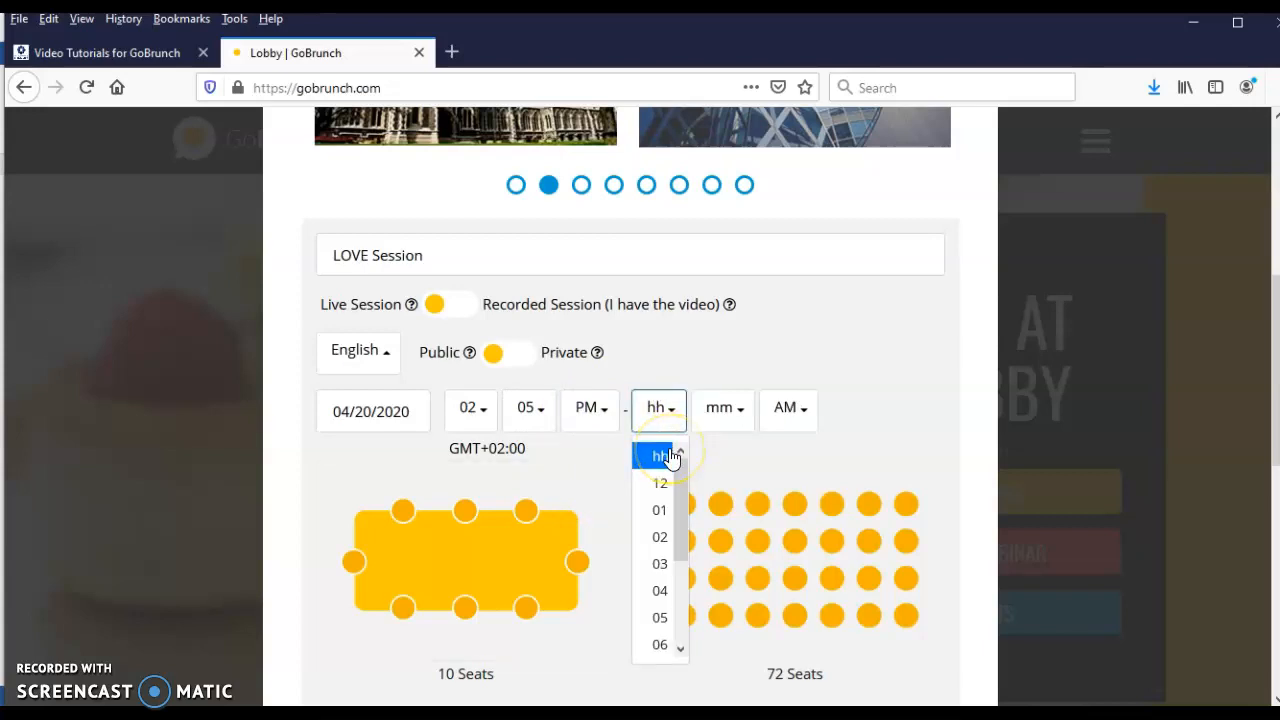
pyautogui.click(664, 546)
pyautogui.click(723, 409)
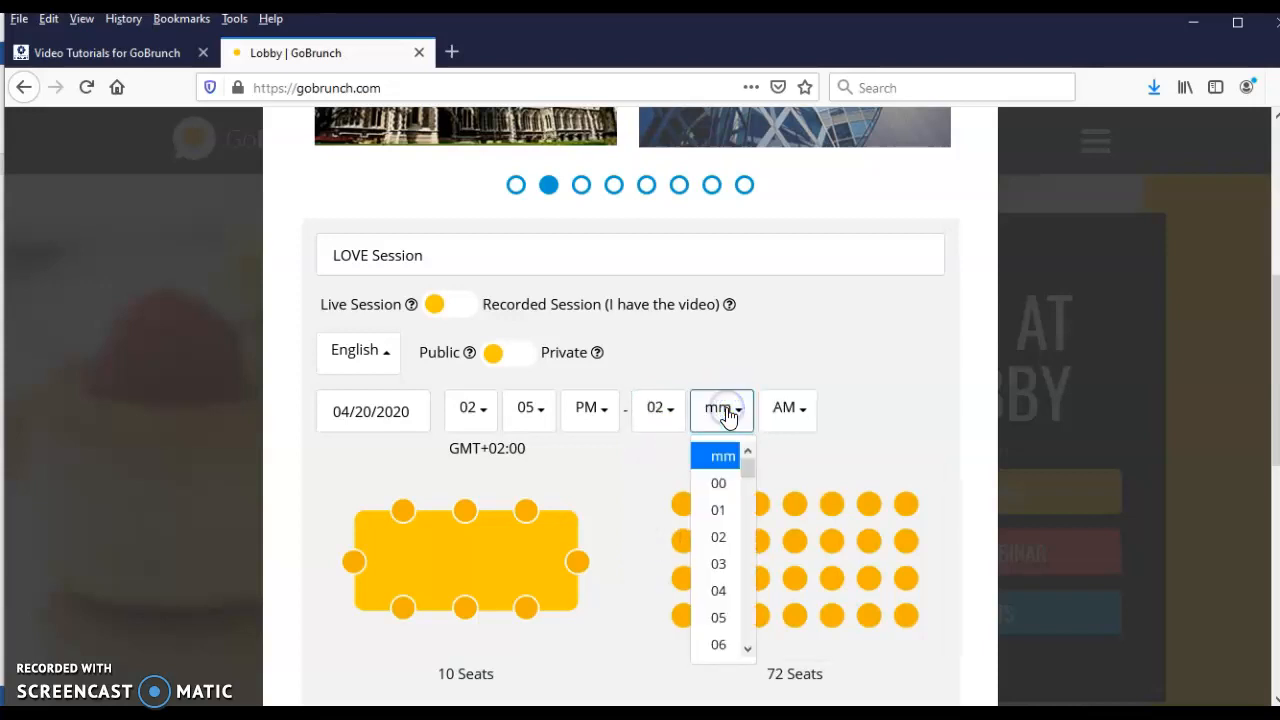
pyautogui.click(666, 412)
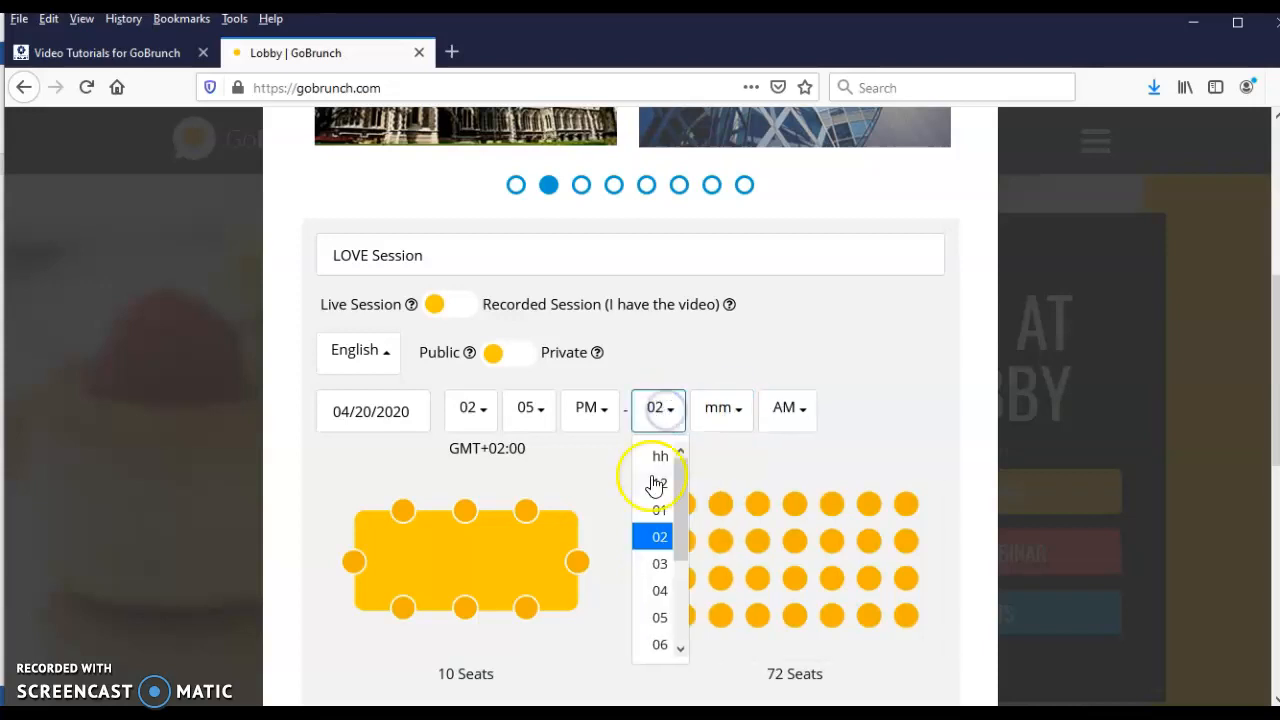
pyautogui.click(657, 566)
pyautogui.click(722, 409)
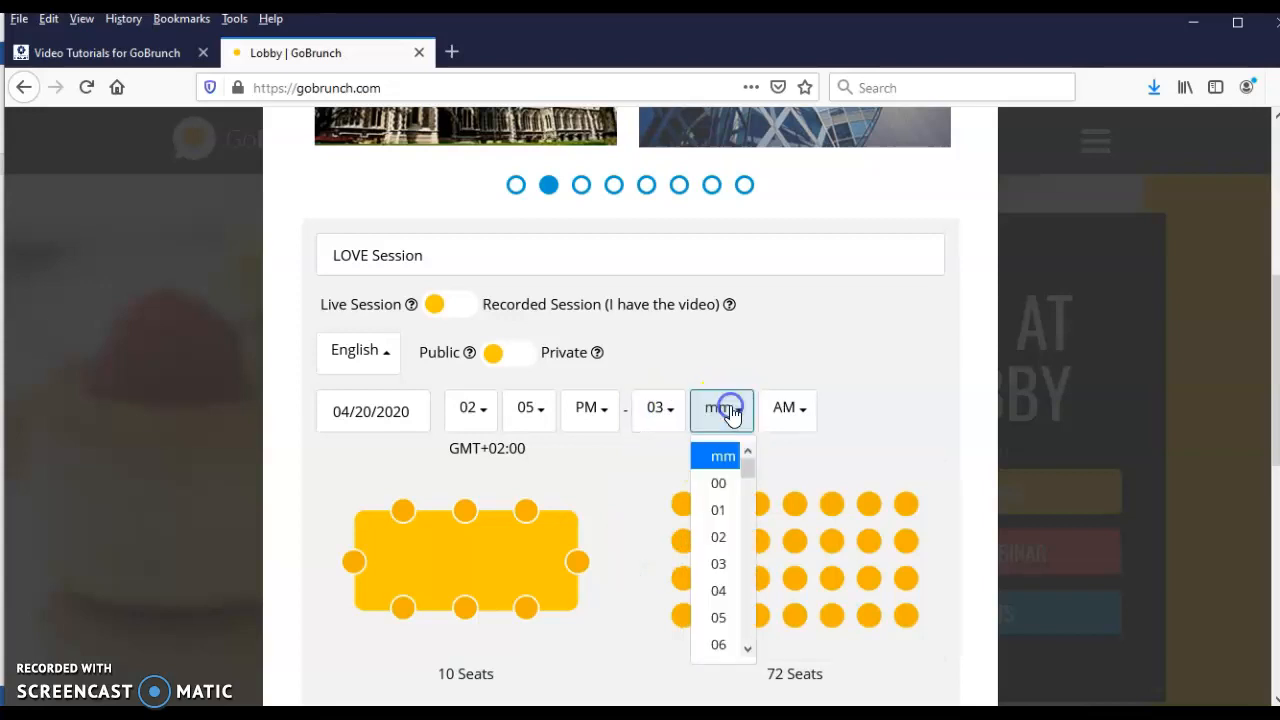
pyautogui.click(720, 618)
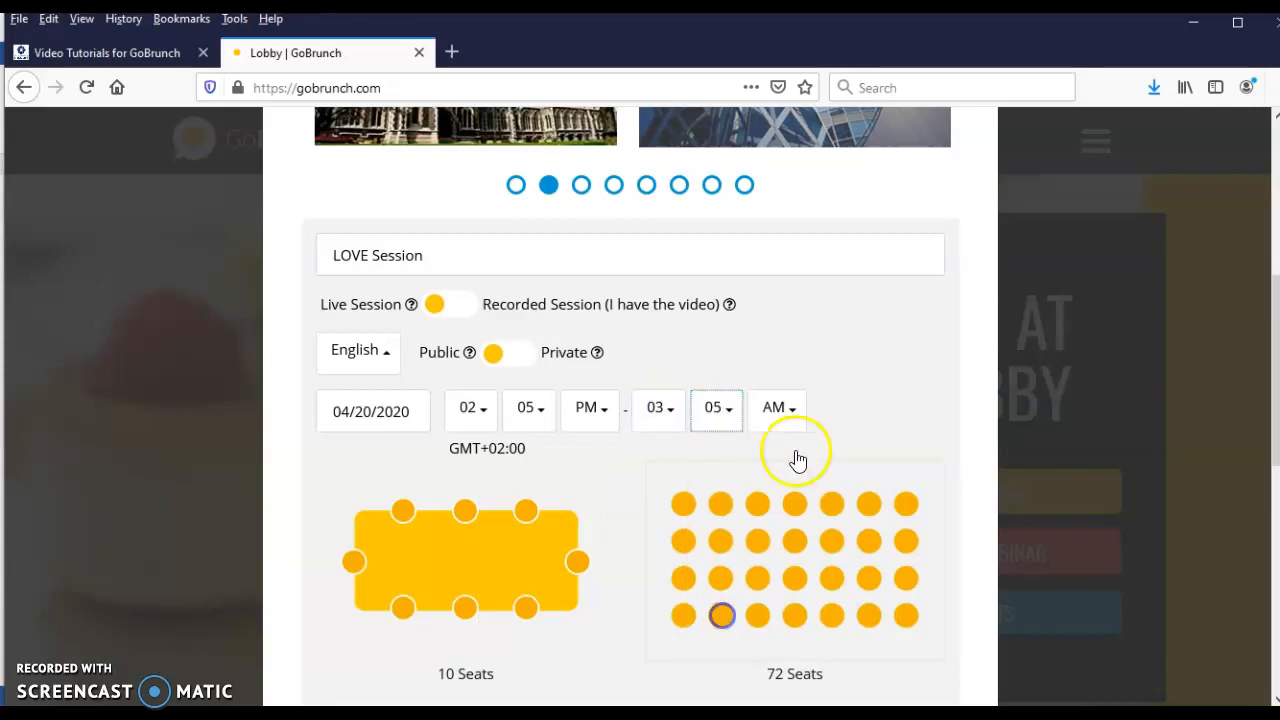
pyautogui.click(795, 408)
pyautogui.click(785, 480)
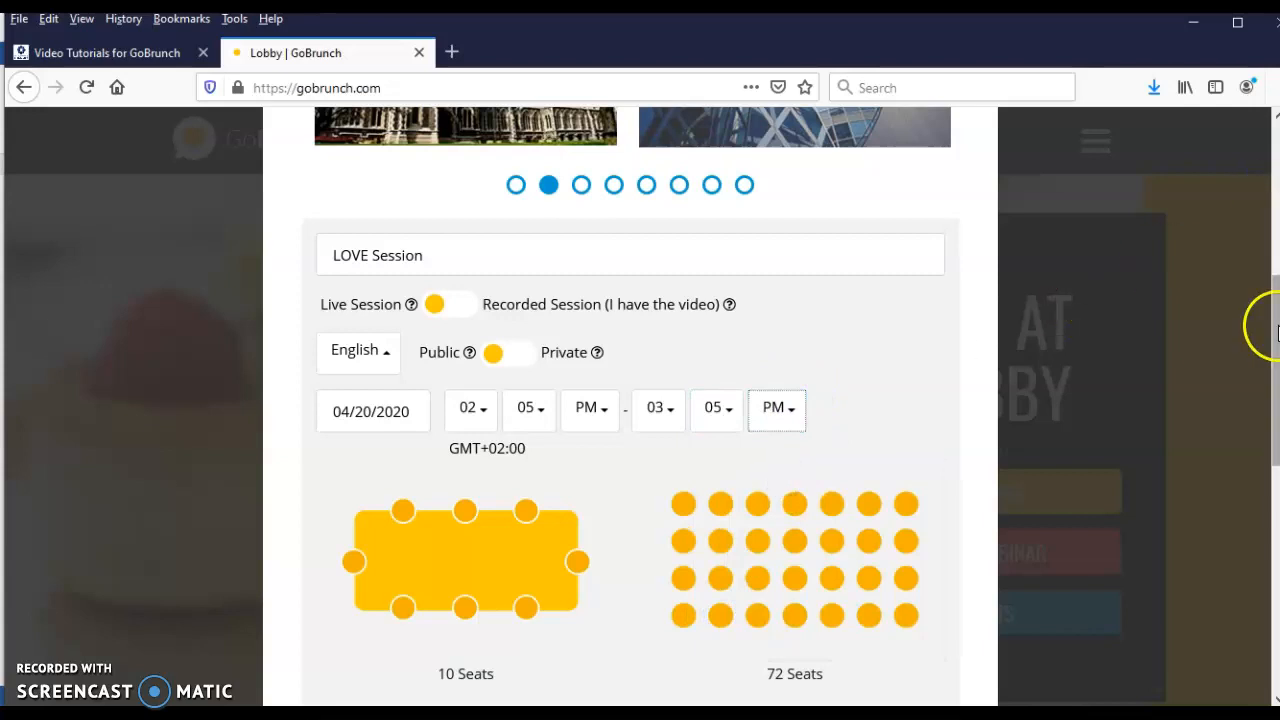
# - Select the 10-seat table layout and show the second page of seating layouts
pyautogui.scroll(-3, 578, 383)
pyautogui.click(516, 345)
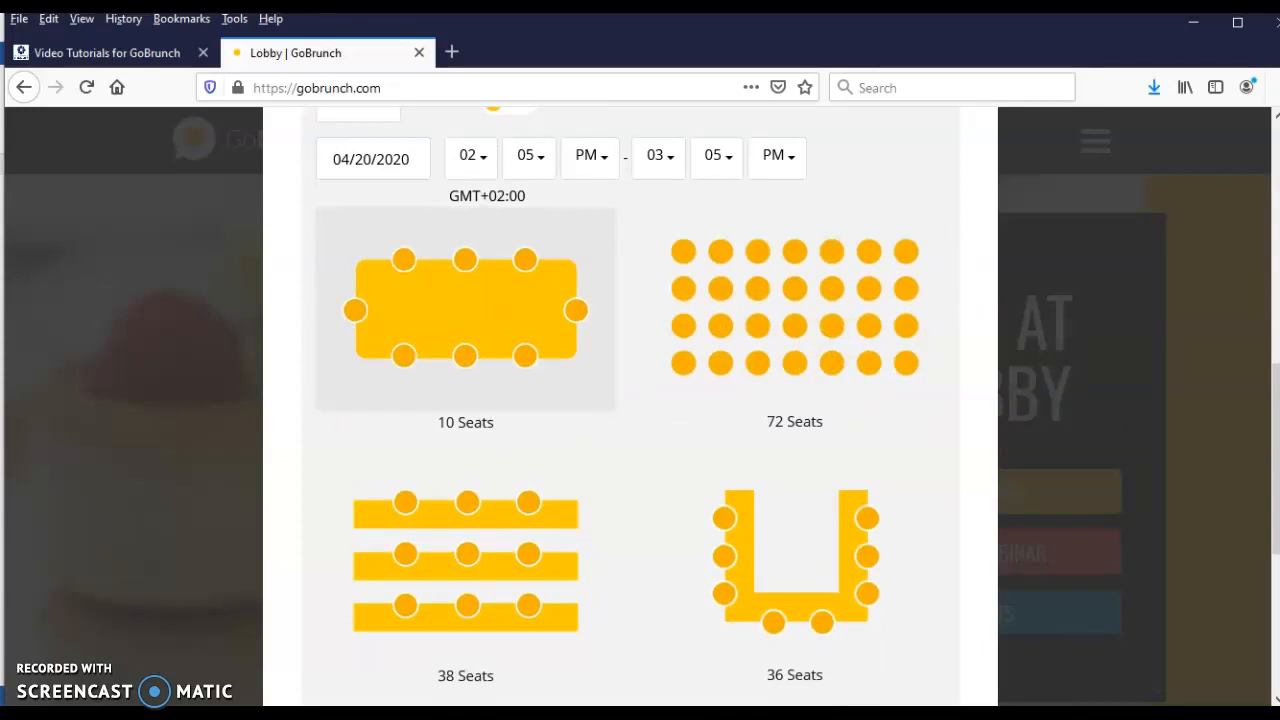
pyautogui.moveTo(1277, 433); pyautogui.dragTo(1277, 545)
pyautogui.click(648, 405)
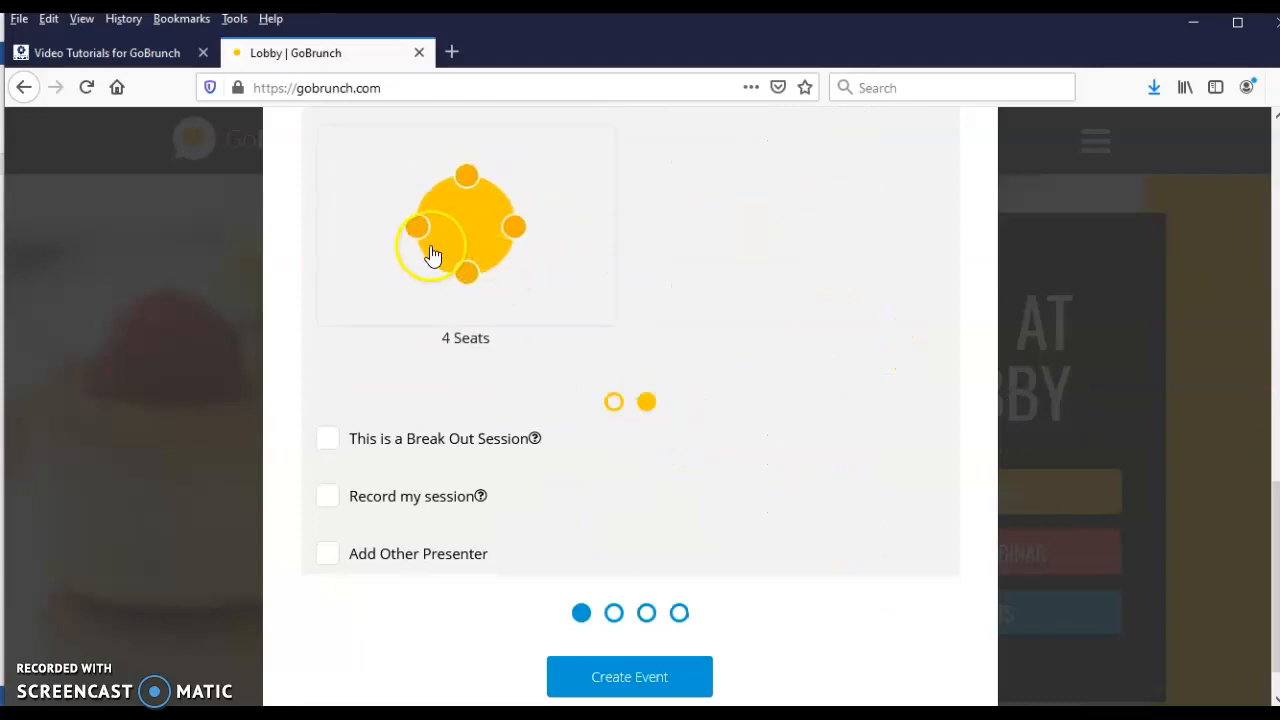
# - Review both pages of seating layouts and return to the first page
pyautogui.click(613, 402)
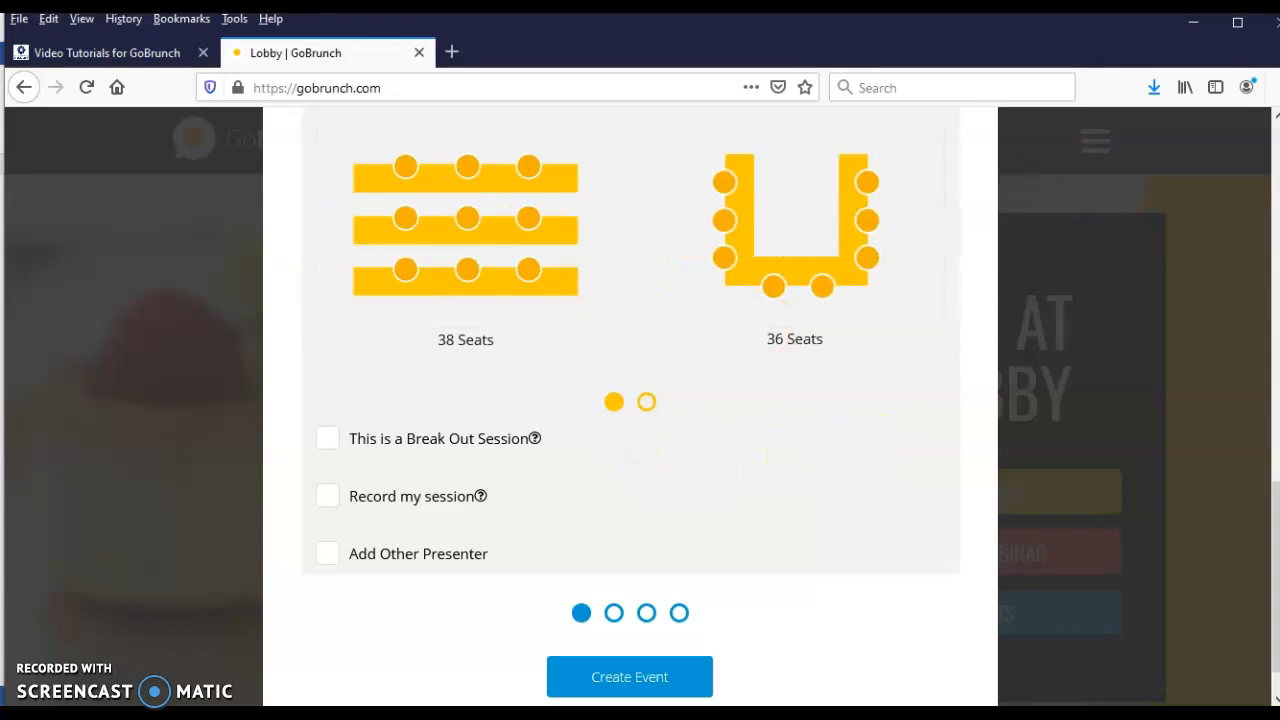
pyautogui.moveTo(1277, 530); pyautogui.dragTo(1277, 427)
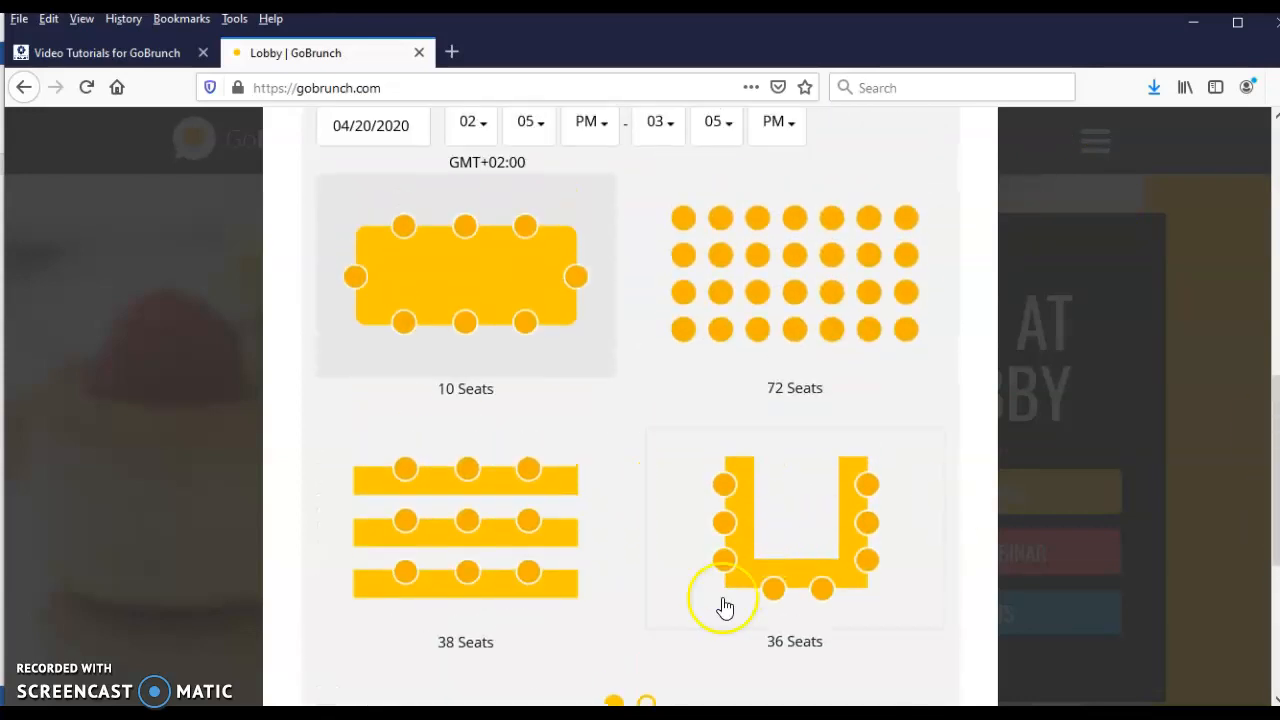
pyautogui.click(650, 700)
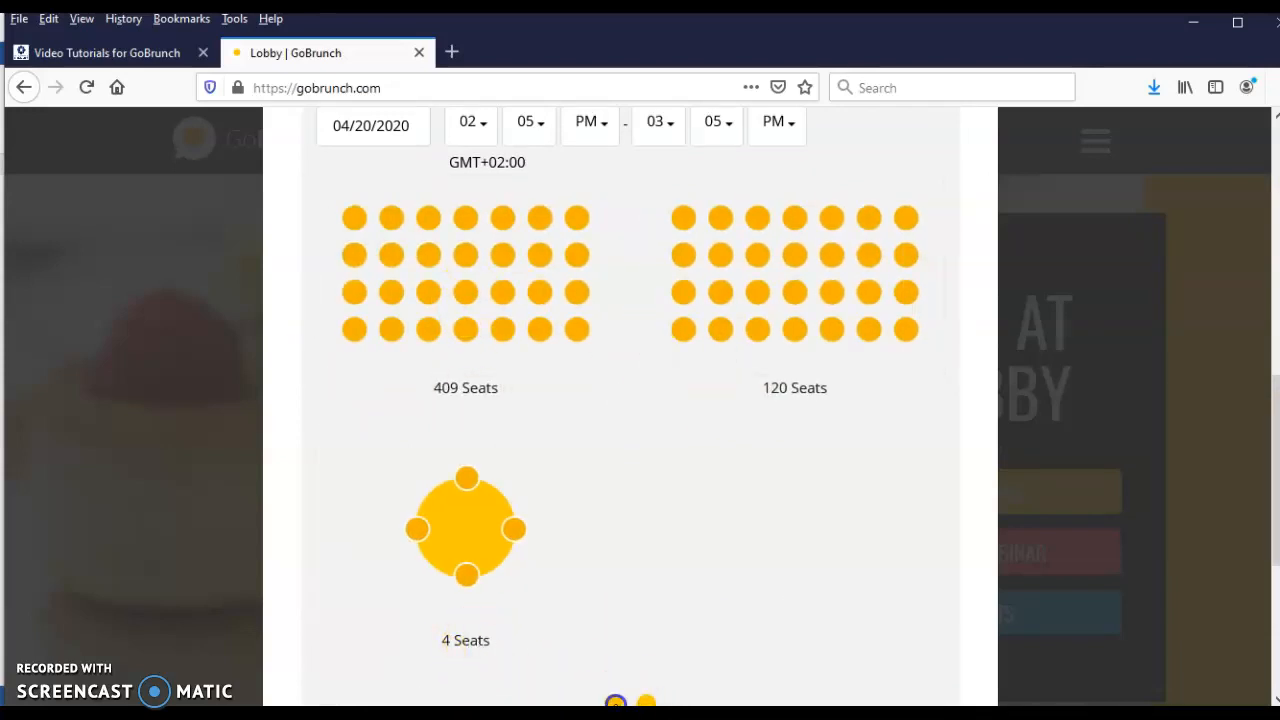
pyautogui.click(615, 702)
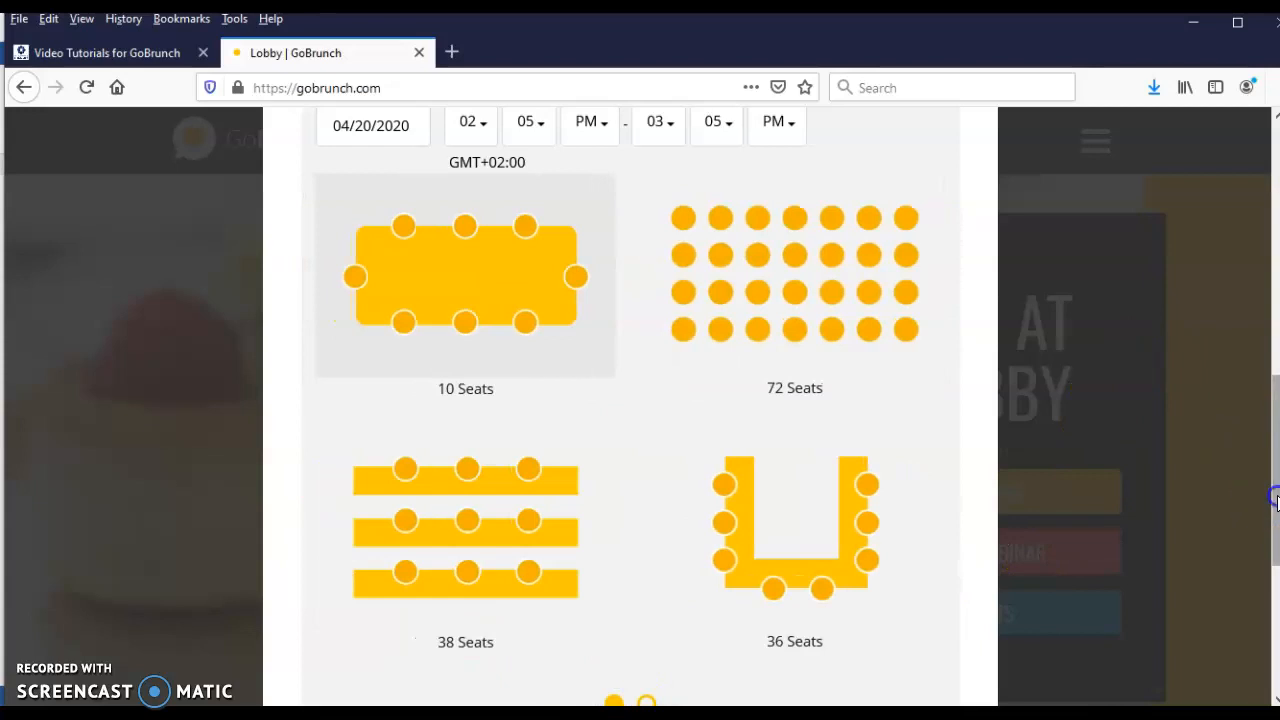
# - Try out the session recording, public replay video and additional presenter options, and leave them all unselected
pyautogui.scroll(-6, 1276, 500)
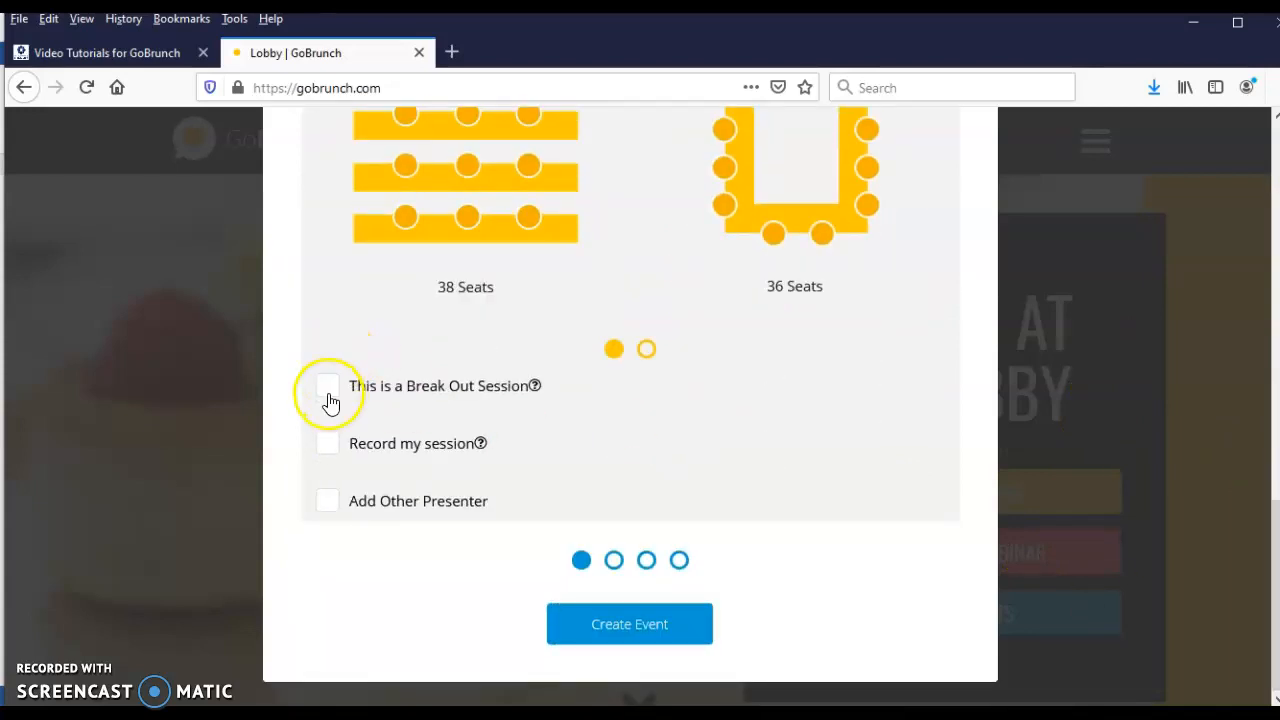
pyautogui.click(331, 391)
pyautogui.click(330, 443)
pyautogui.click(333, 510)
pyautogui.click(334, 558)
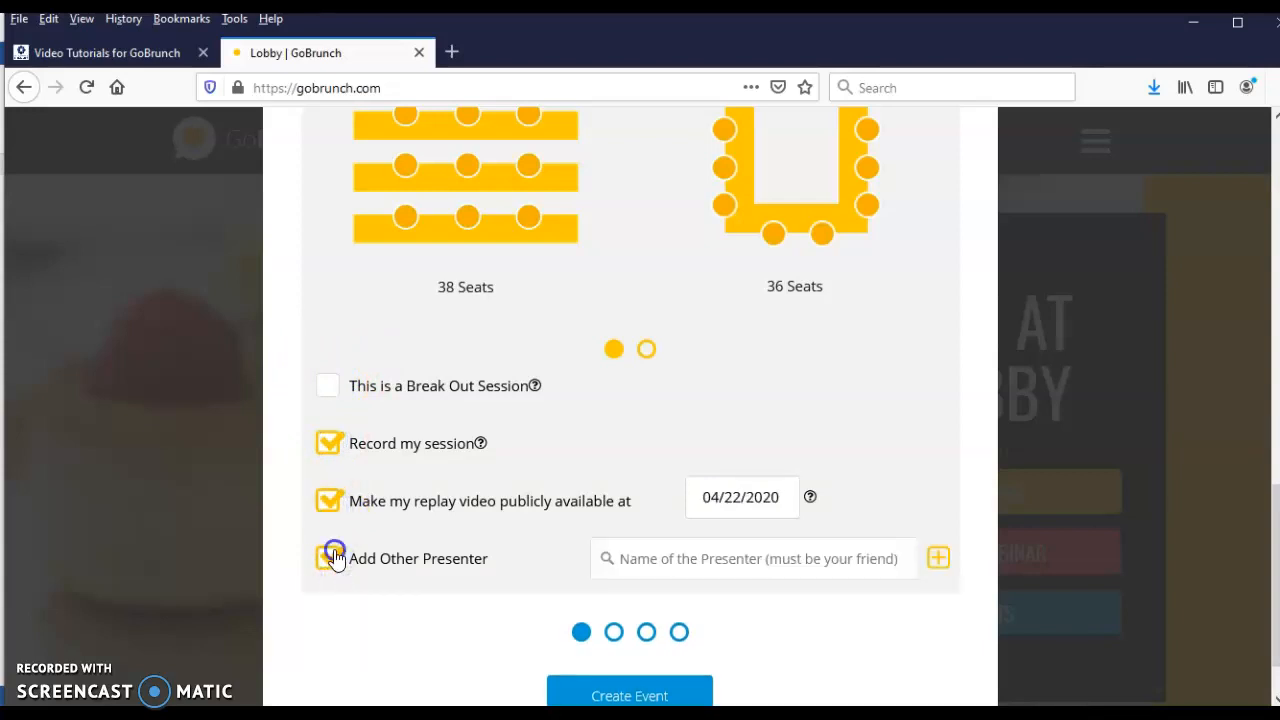
pyautogui.click(334, 558)
pyautogui.click(333, 500)
pyautogui.click(331, 448)
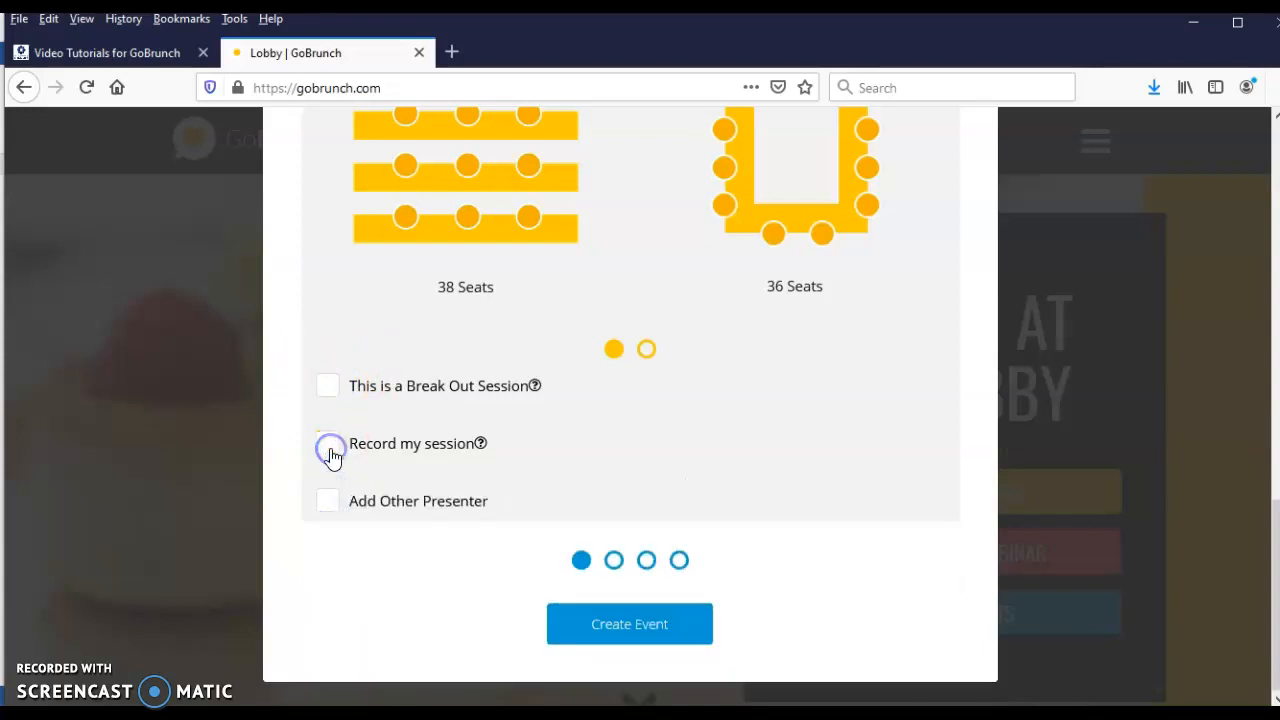
pyautogui.click(346, 448)
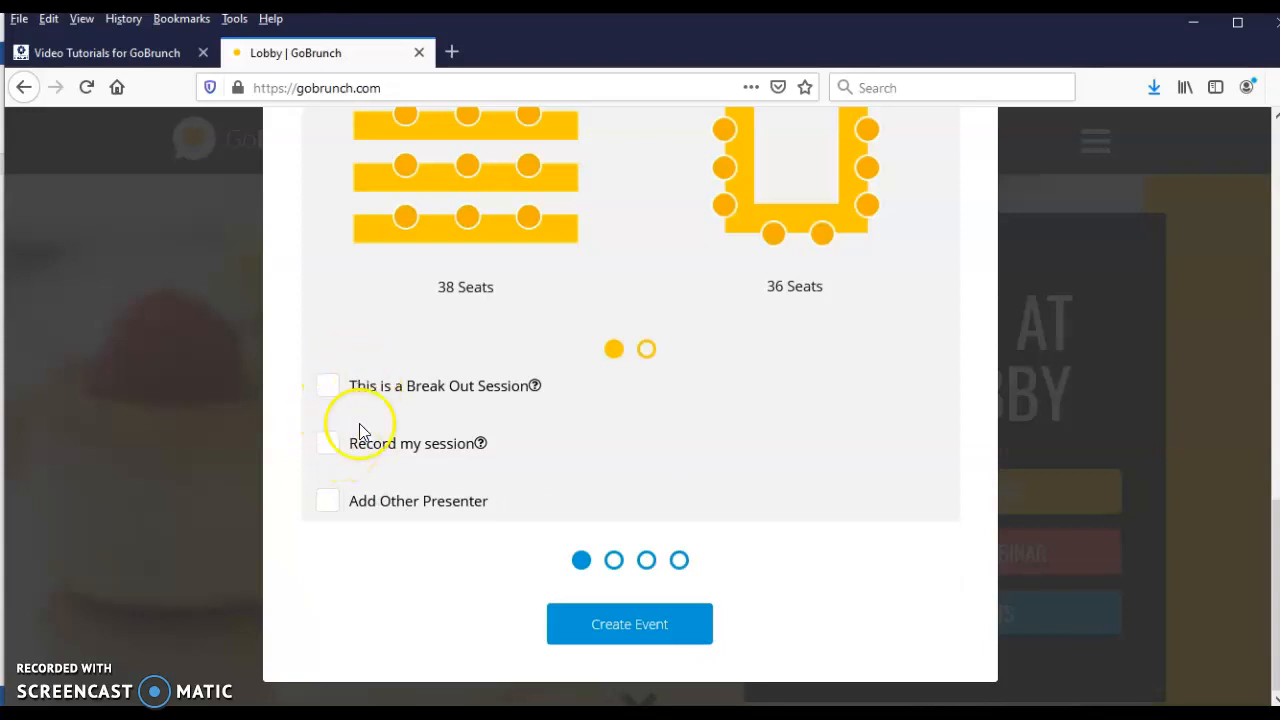
pyautogui.click(330, 504)
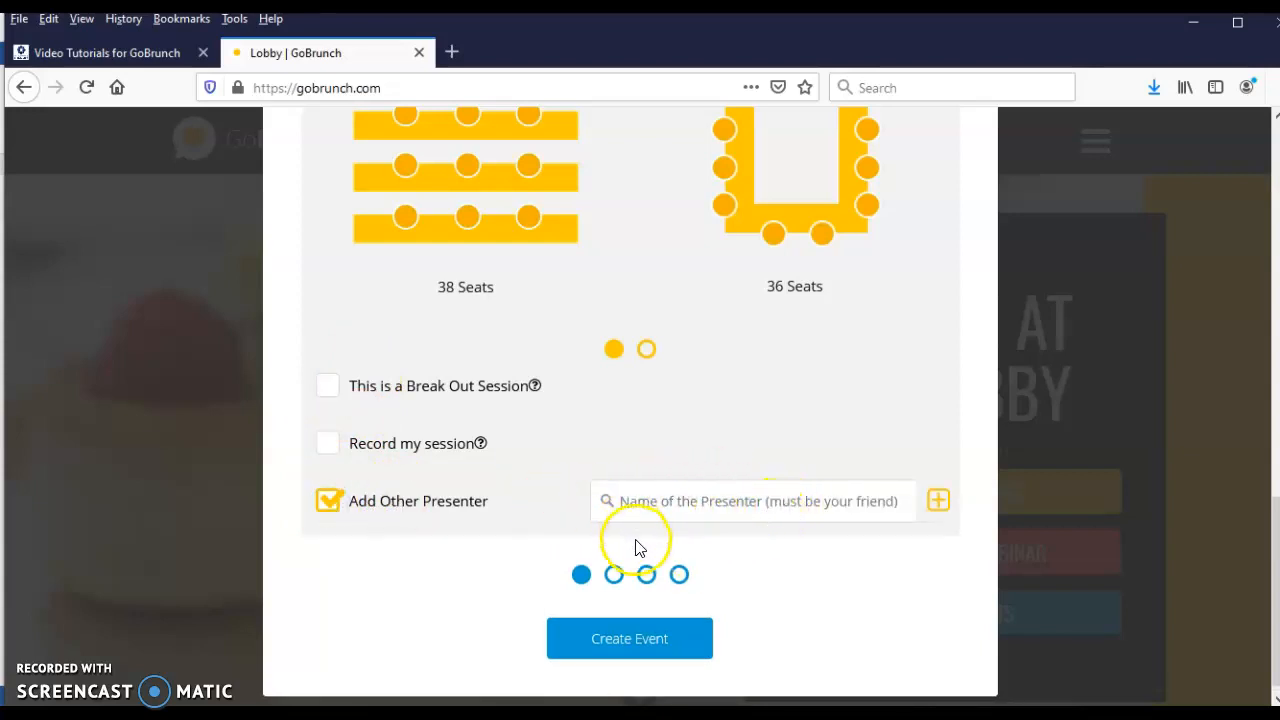
pyautogui.click(328, 502)
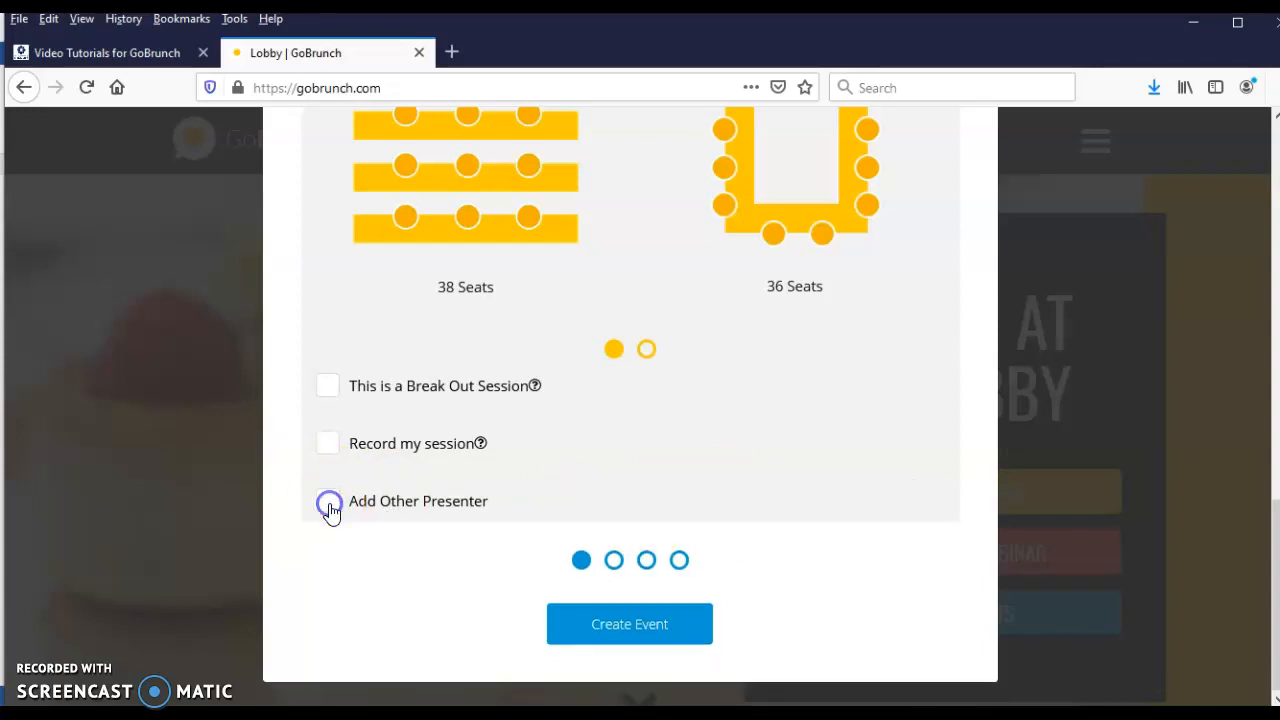
# - Create the event and open its event page right away
pyautogui.click(625, 625)
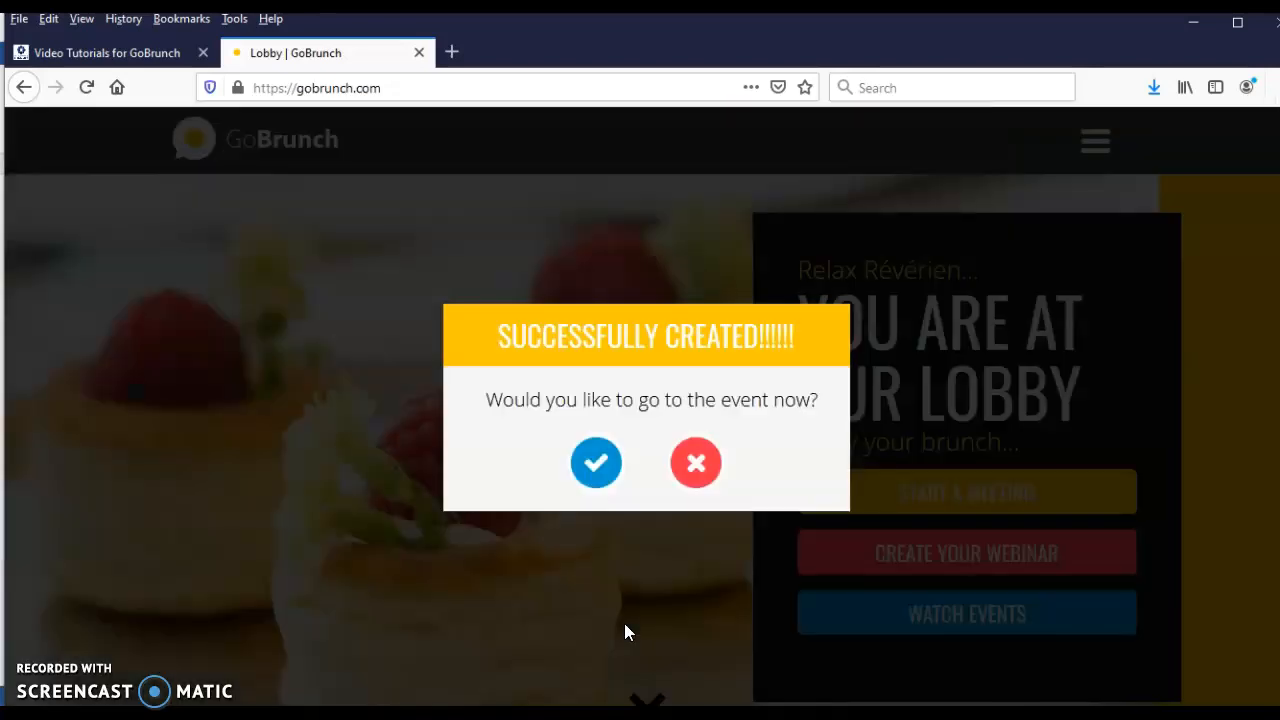
pyautogui.click(588, 467)
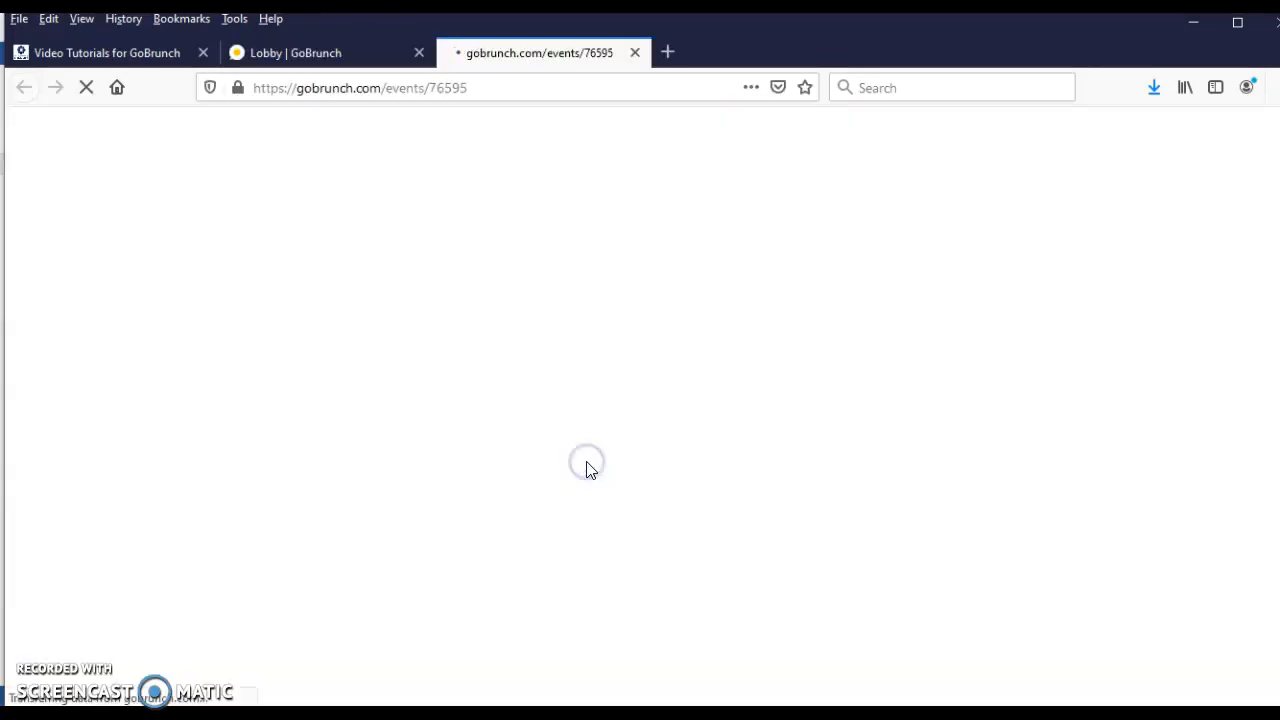